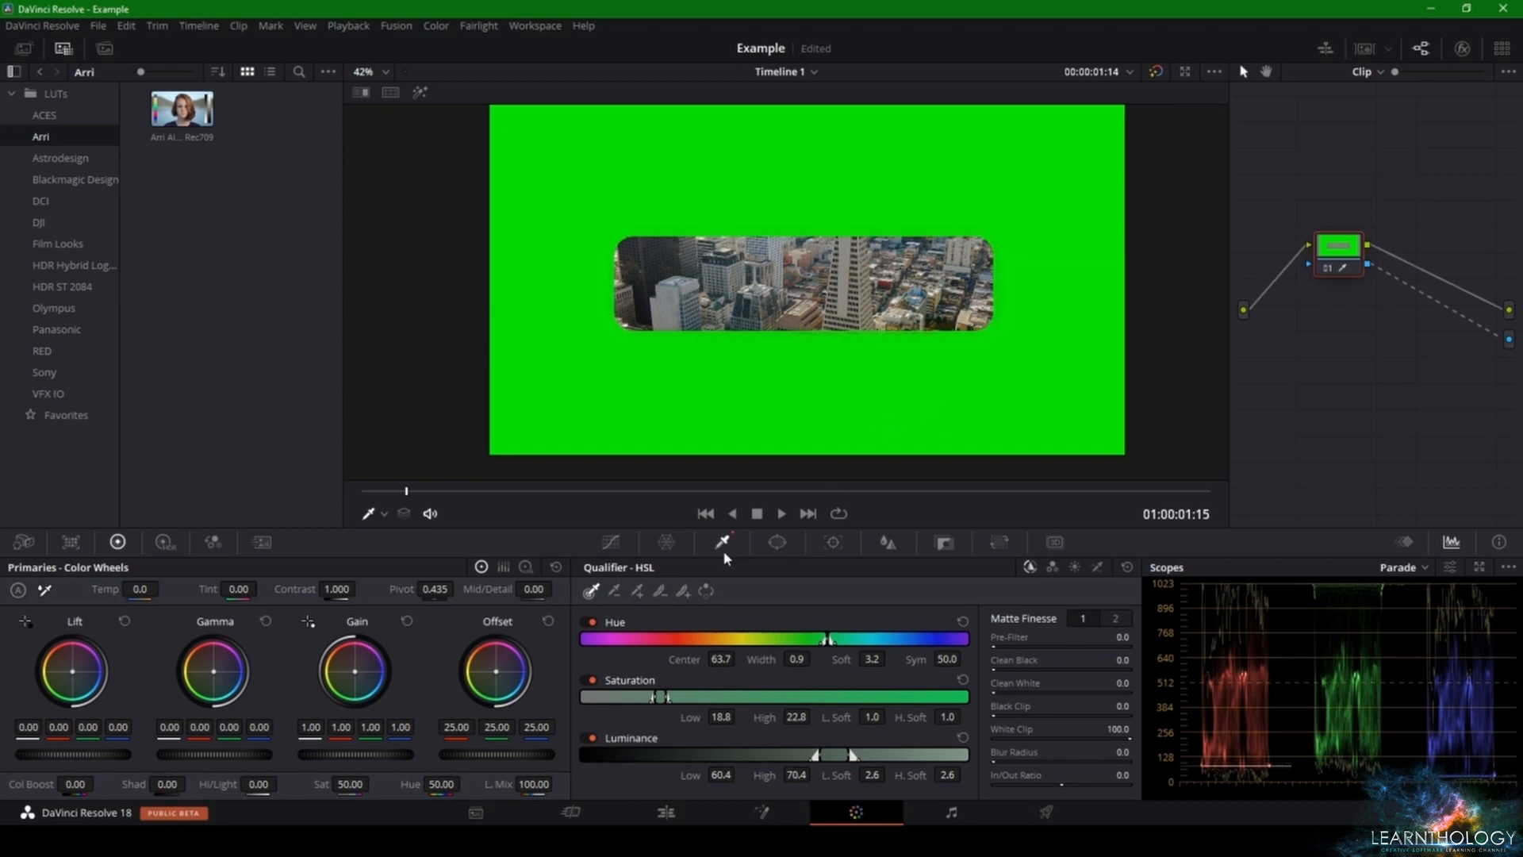
Step: Invert the qualifier's key and add the green fringe along the banner's lower edge to it with Picker Add
click(706, 592)
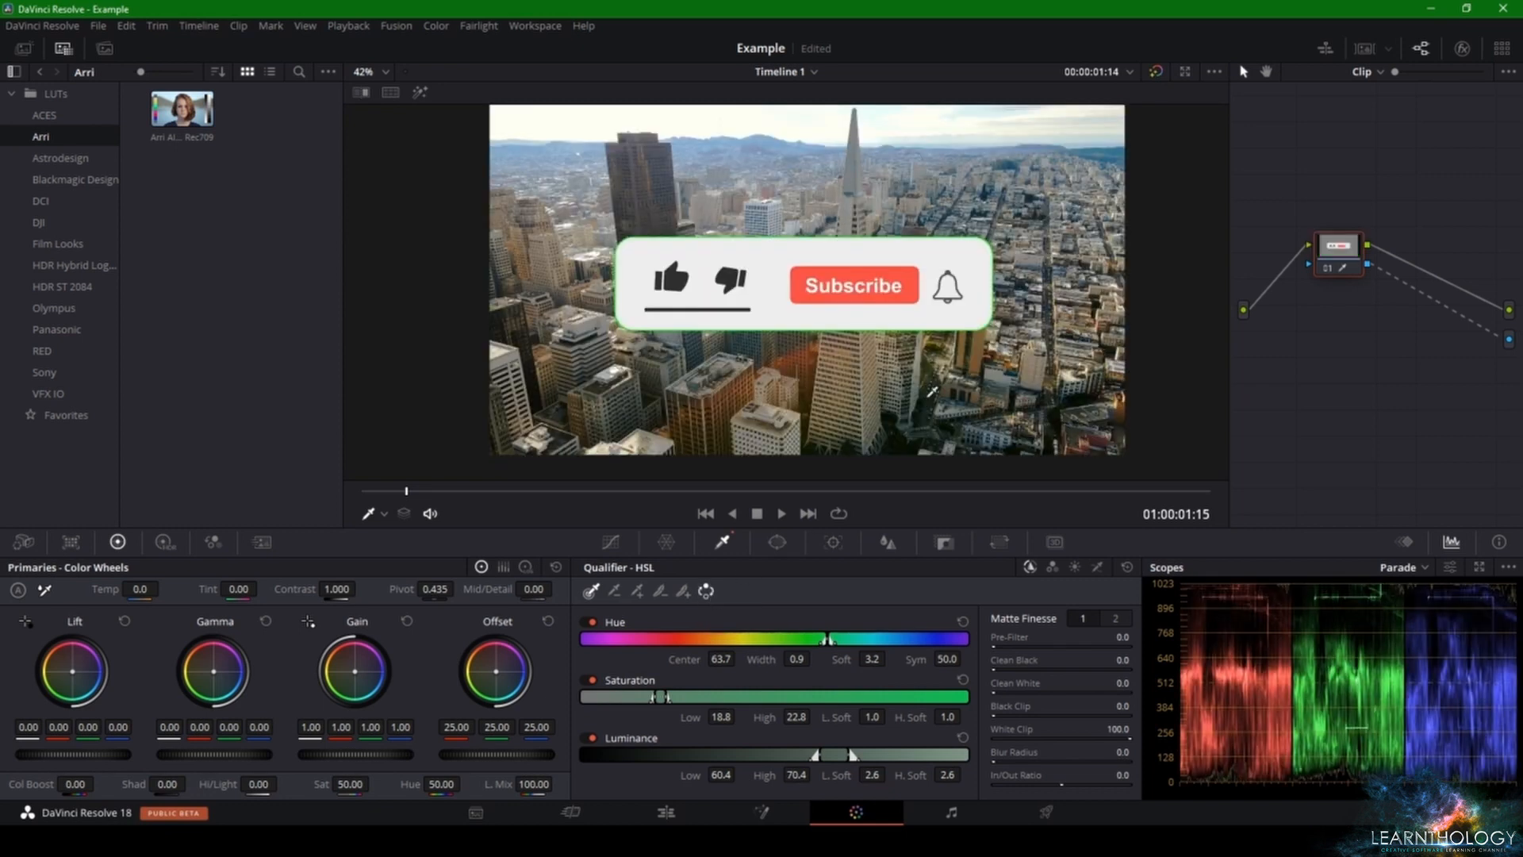
scroll(858, 303, up, 6)
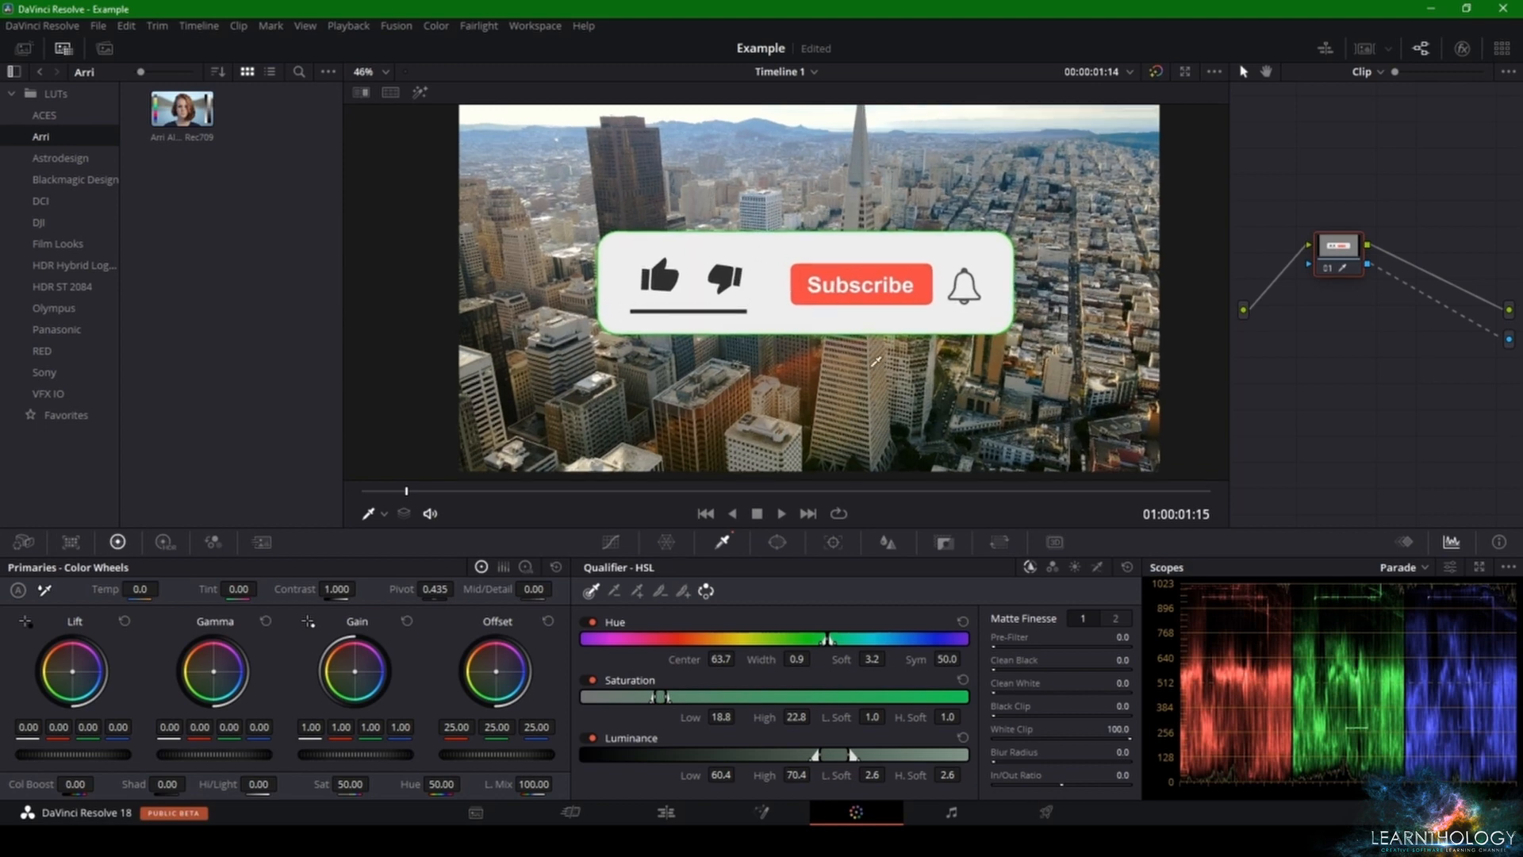
scroll(842, 298, up, 10)
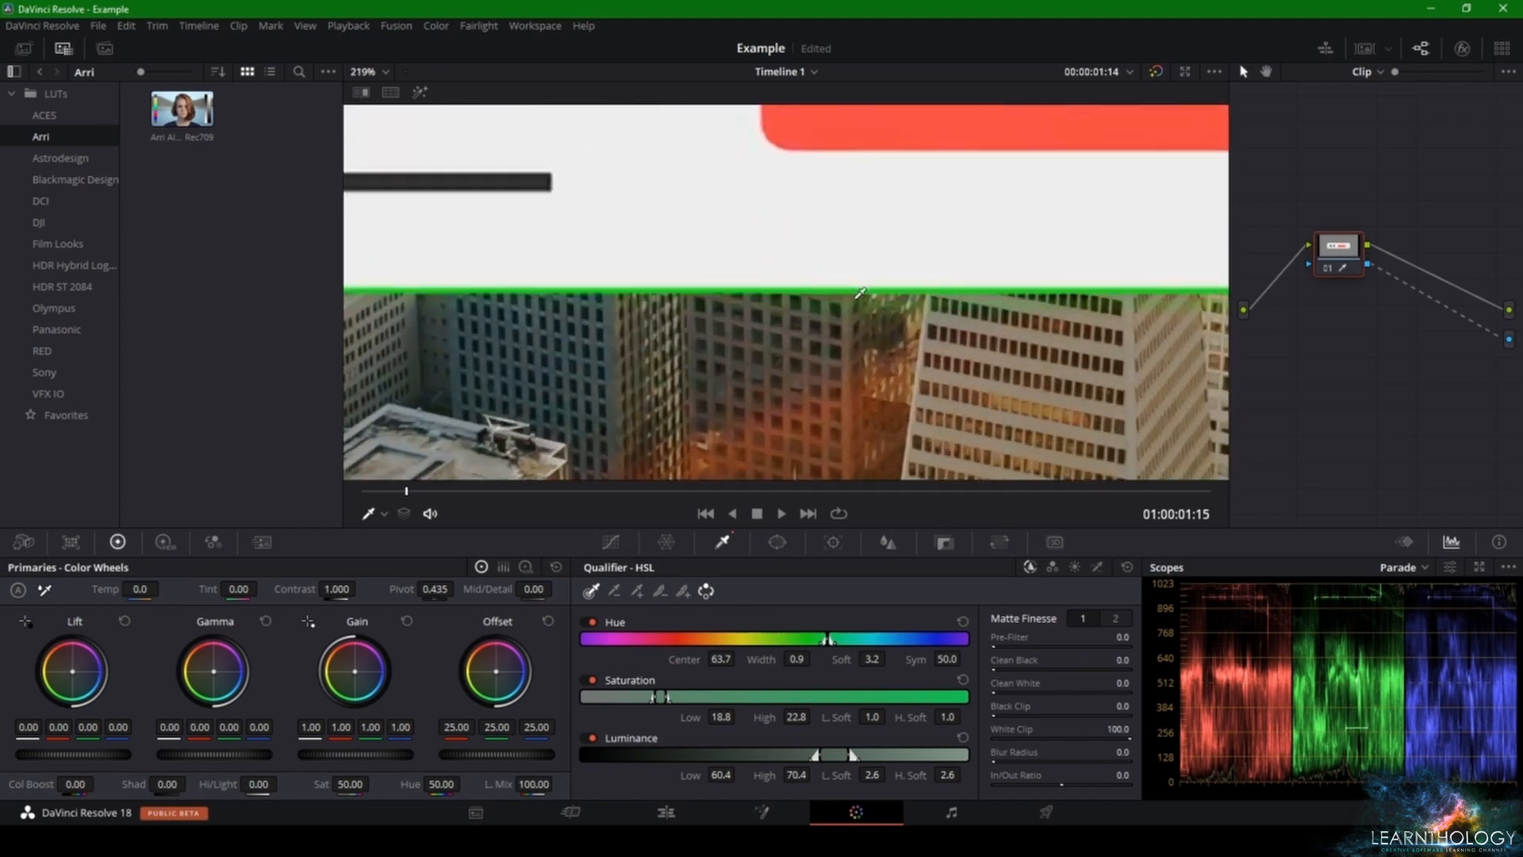
scroll(847, 286, up, 2)
right_click(830, 300)
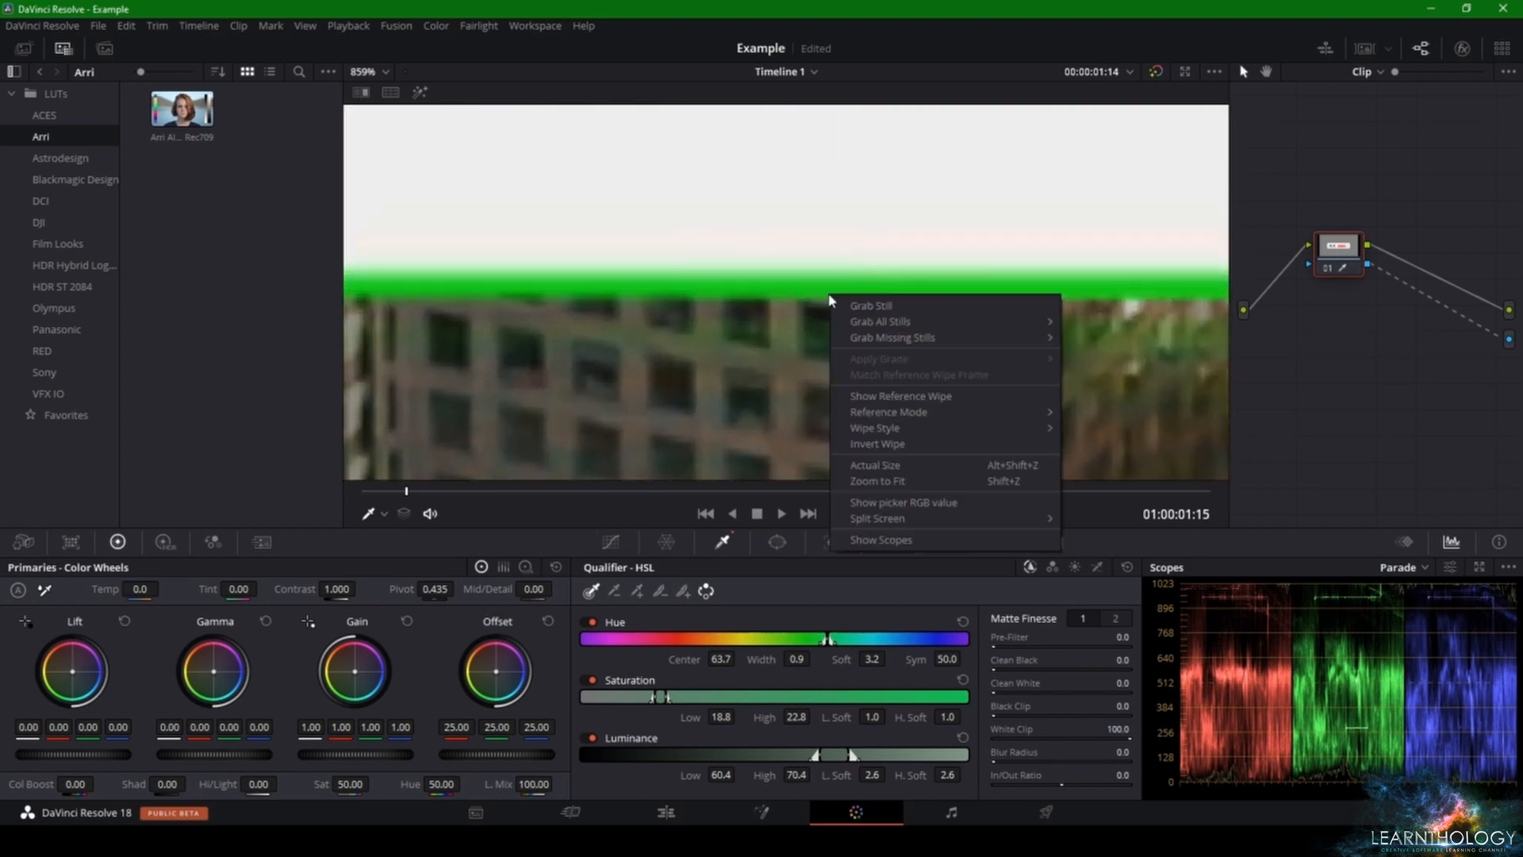
right_click(750, 278)
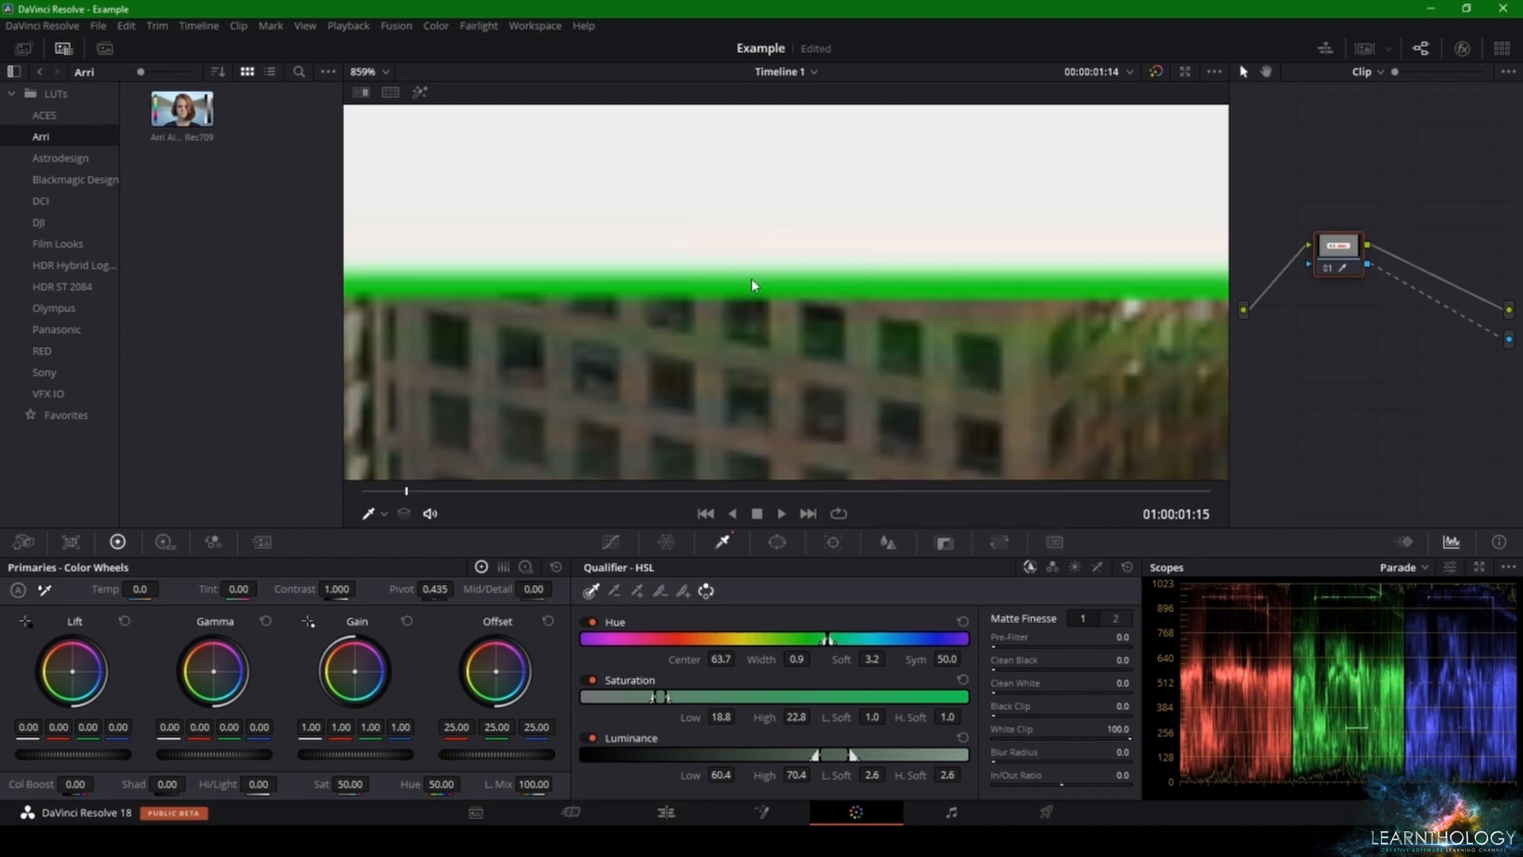
click(770, 618)
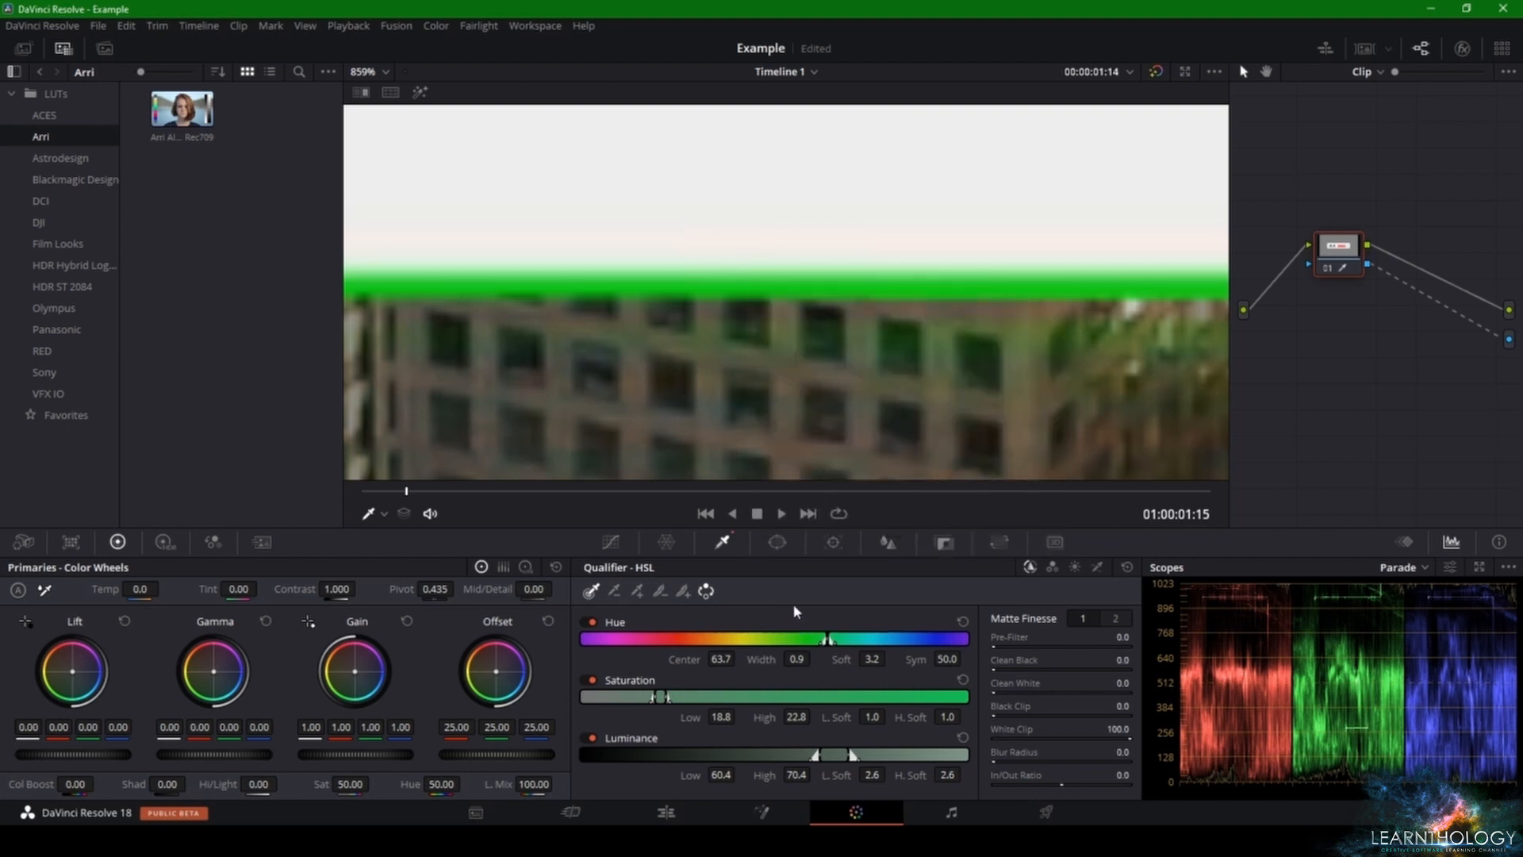
click(634, 595)
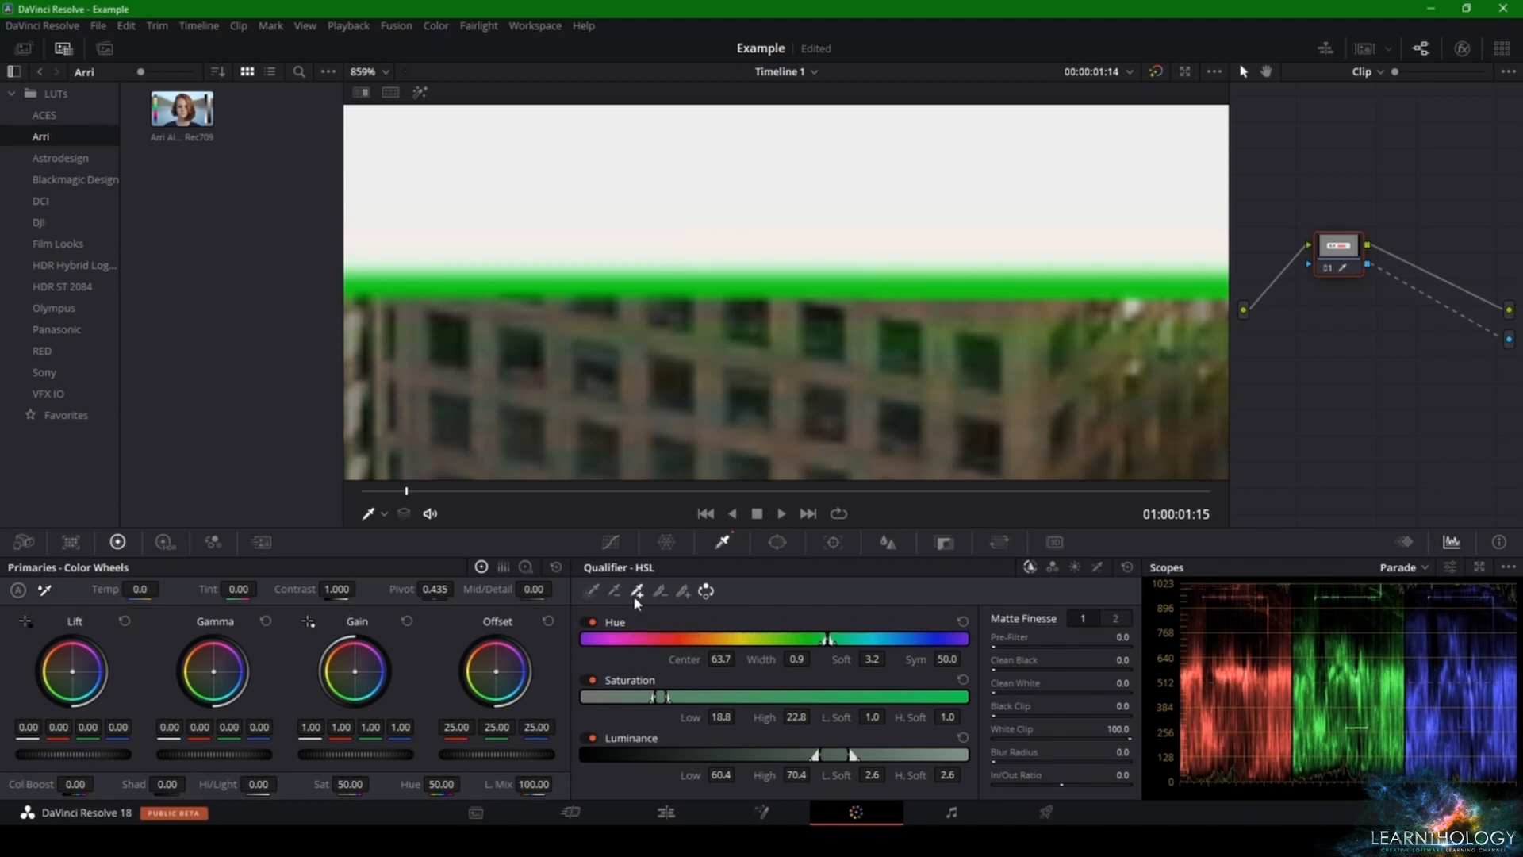
click(752, 280)
click(743, 337)
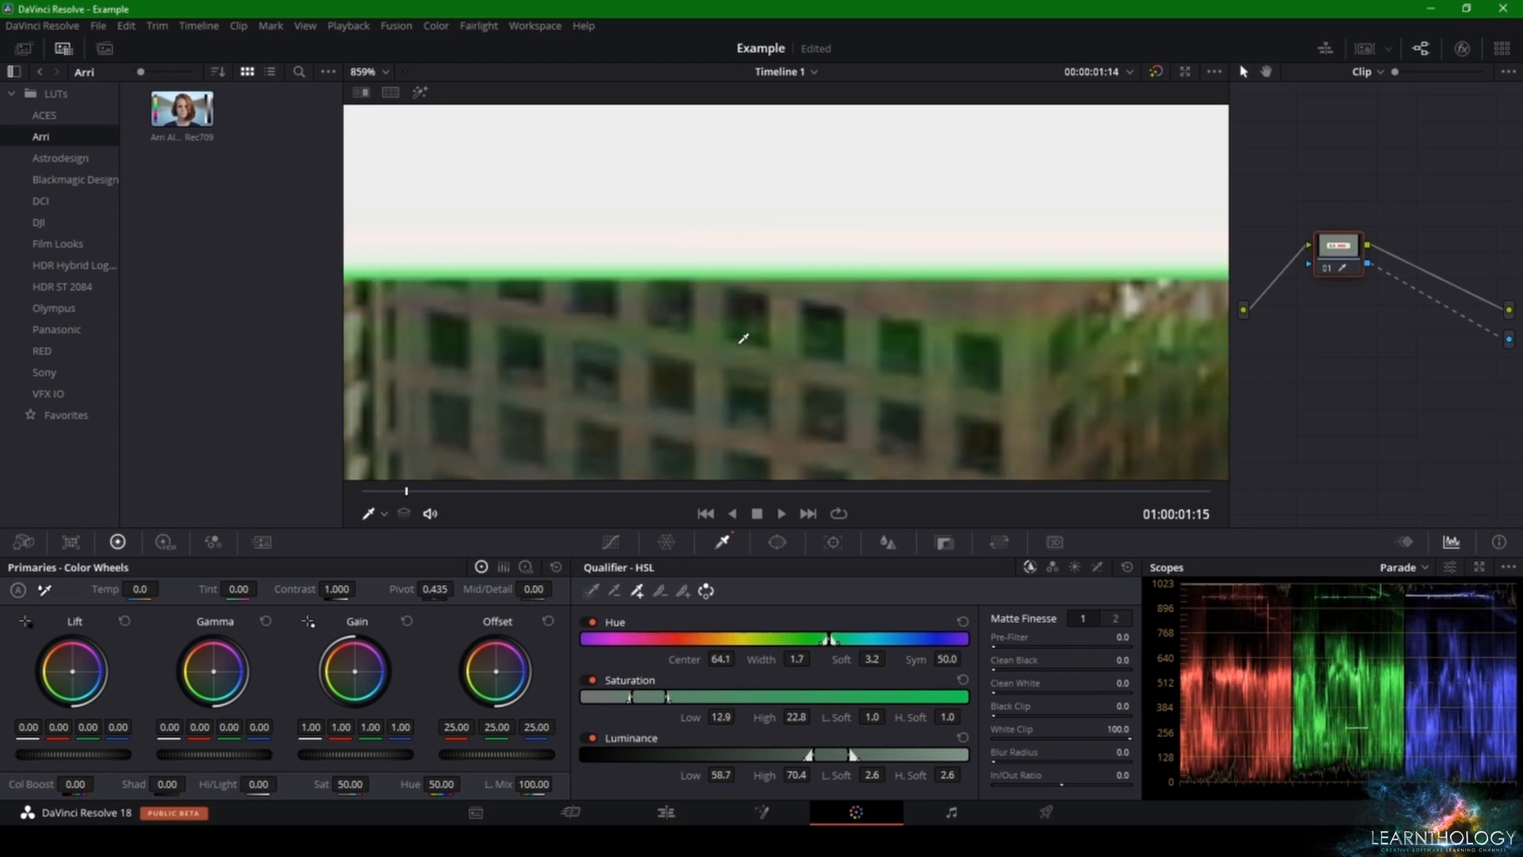
Step: Widen the qualifier's ranges: hue center 56.0 and width 19.1, Saturation Low 7.8 and Luminance Low 56.5
scroll(803, 333, down, 10)
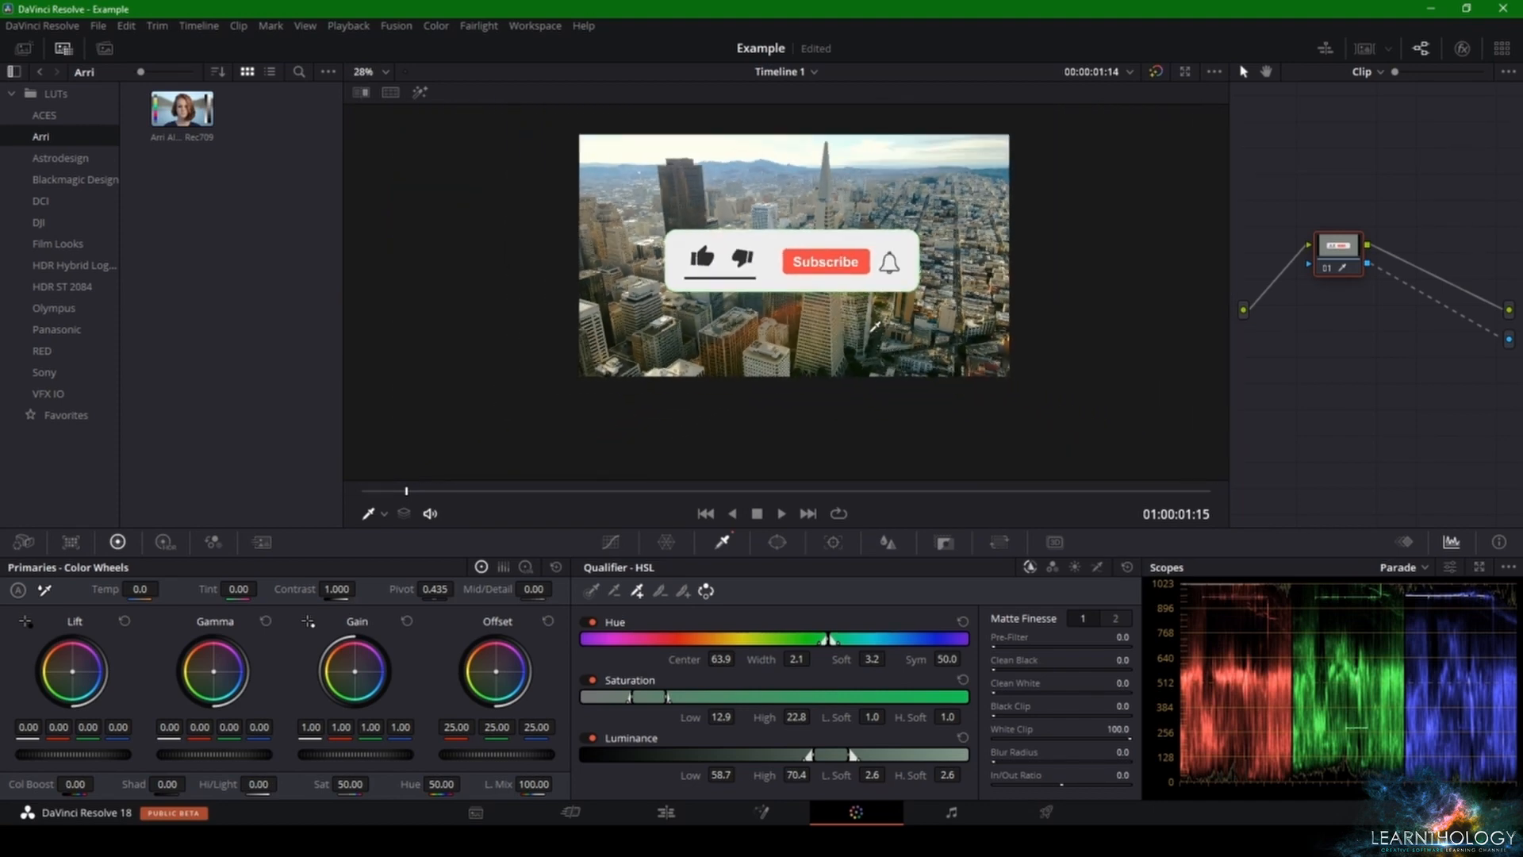
scroll(921, 299, down, 3)
scroll(921, 299, up, 6)
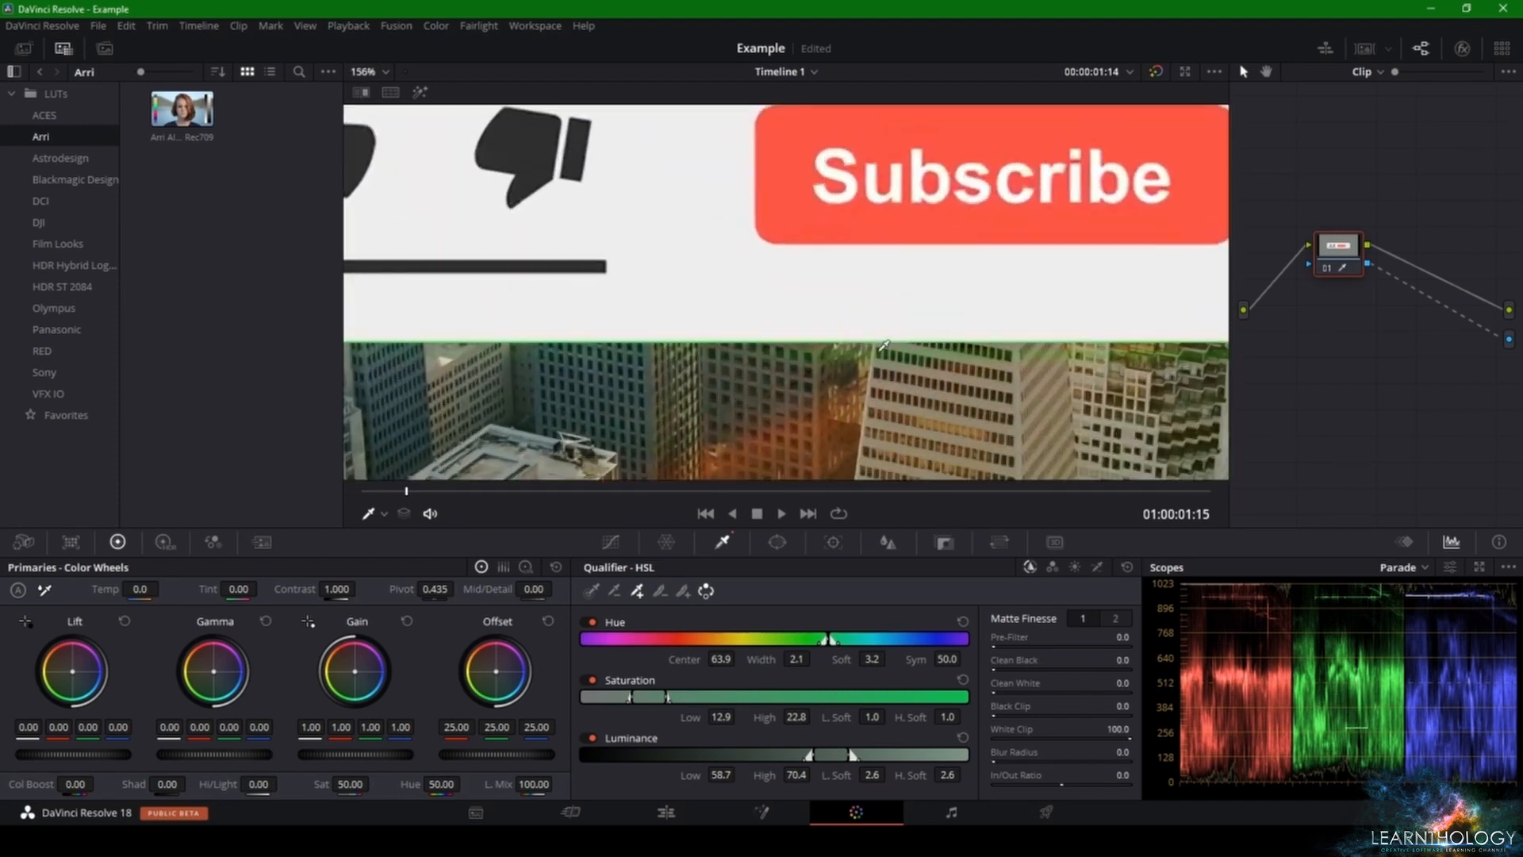
scroll(839, 377, up, 5)
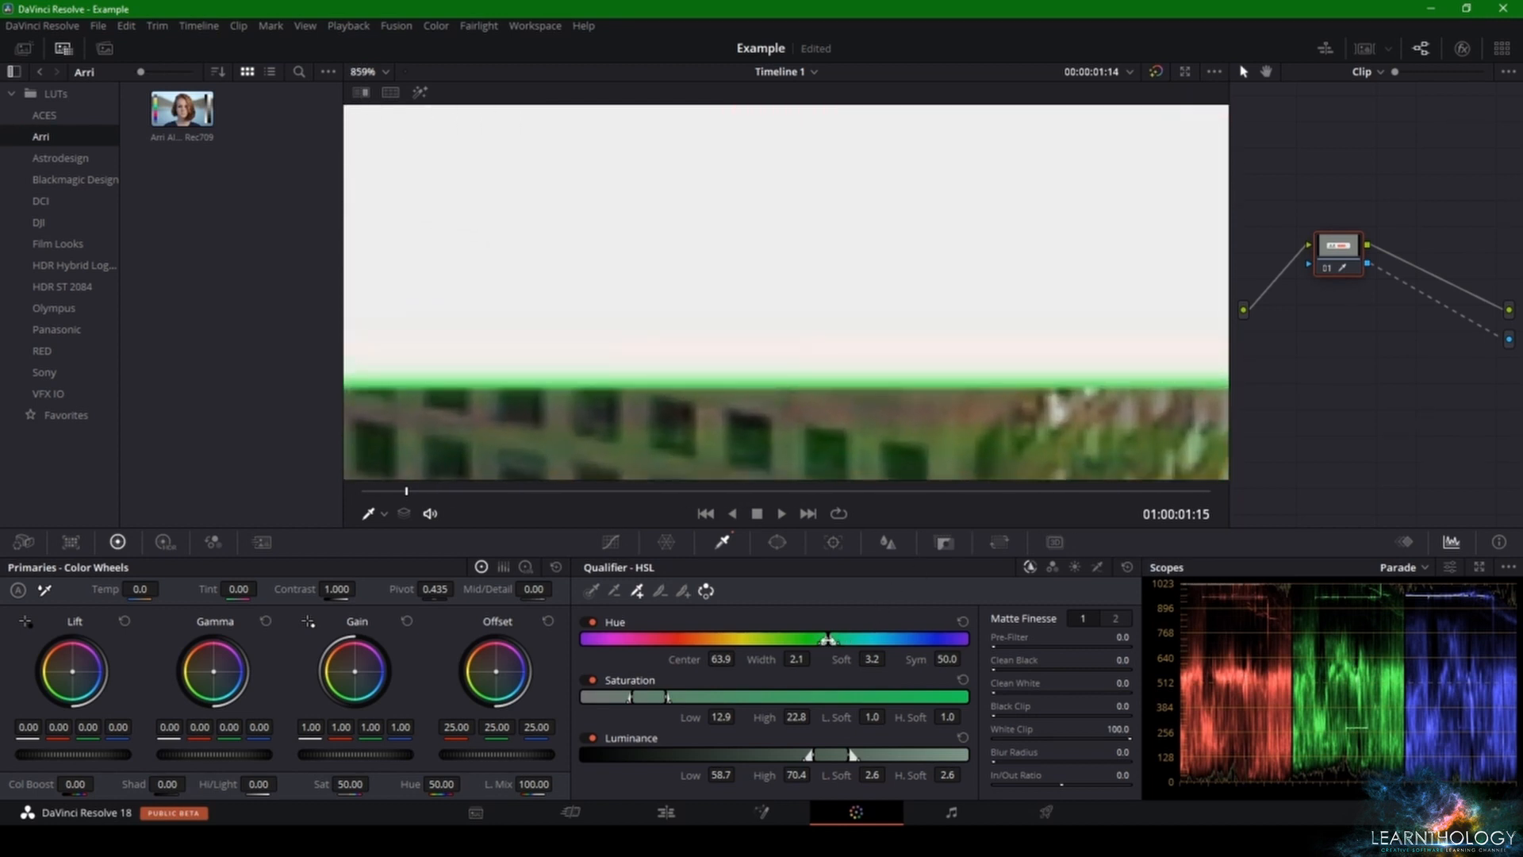
scroll(975, 377, down, 6)
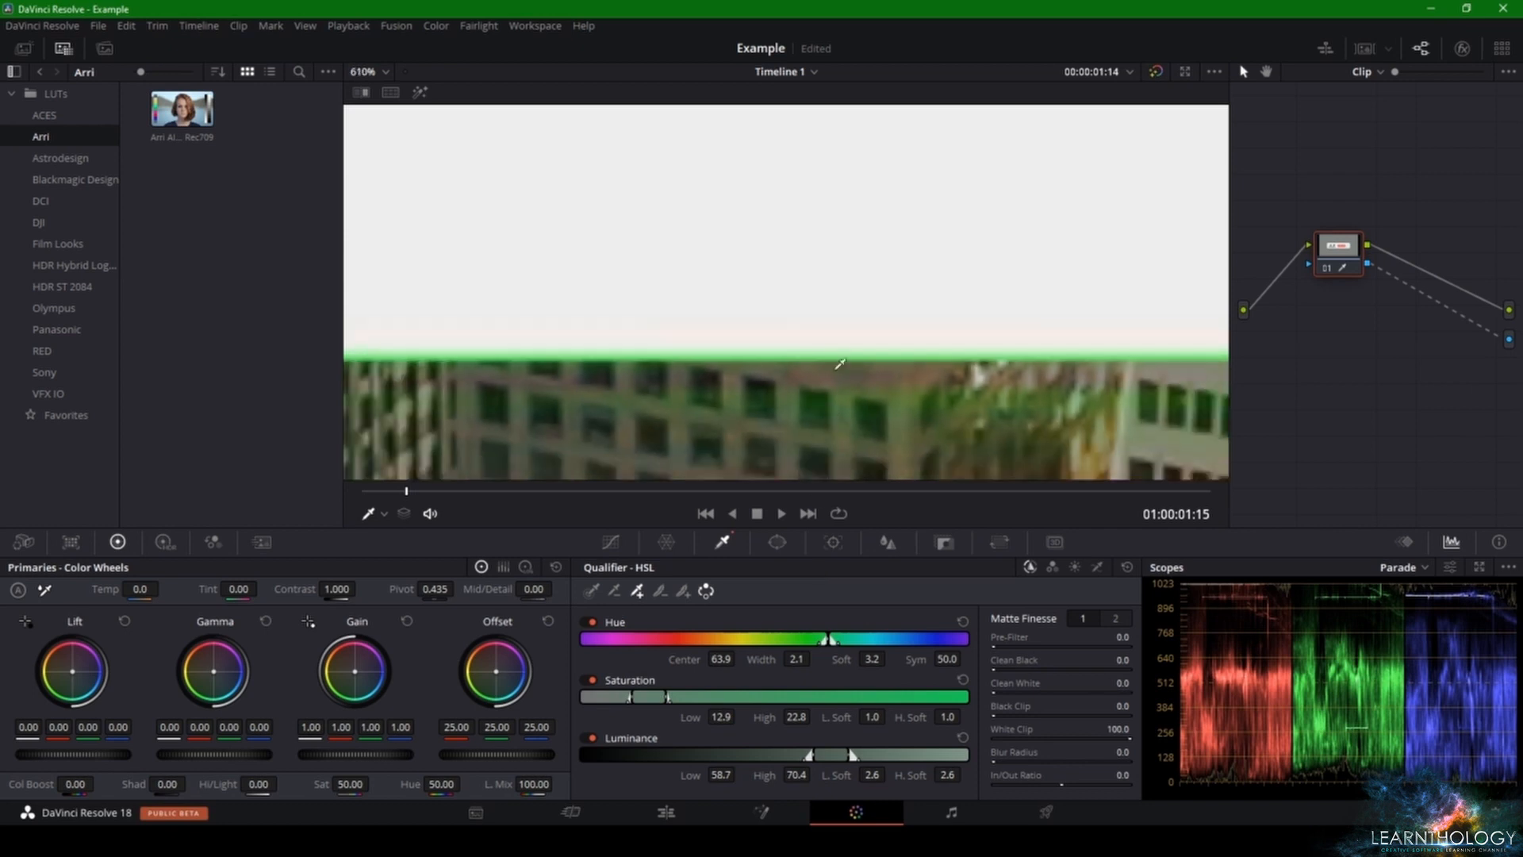
scroll(814, 249, down, 2)
scroll(847, 318, up, 4)
scroll(846, 300, up, 5)
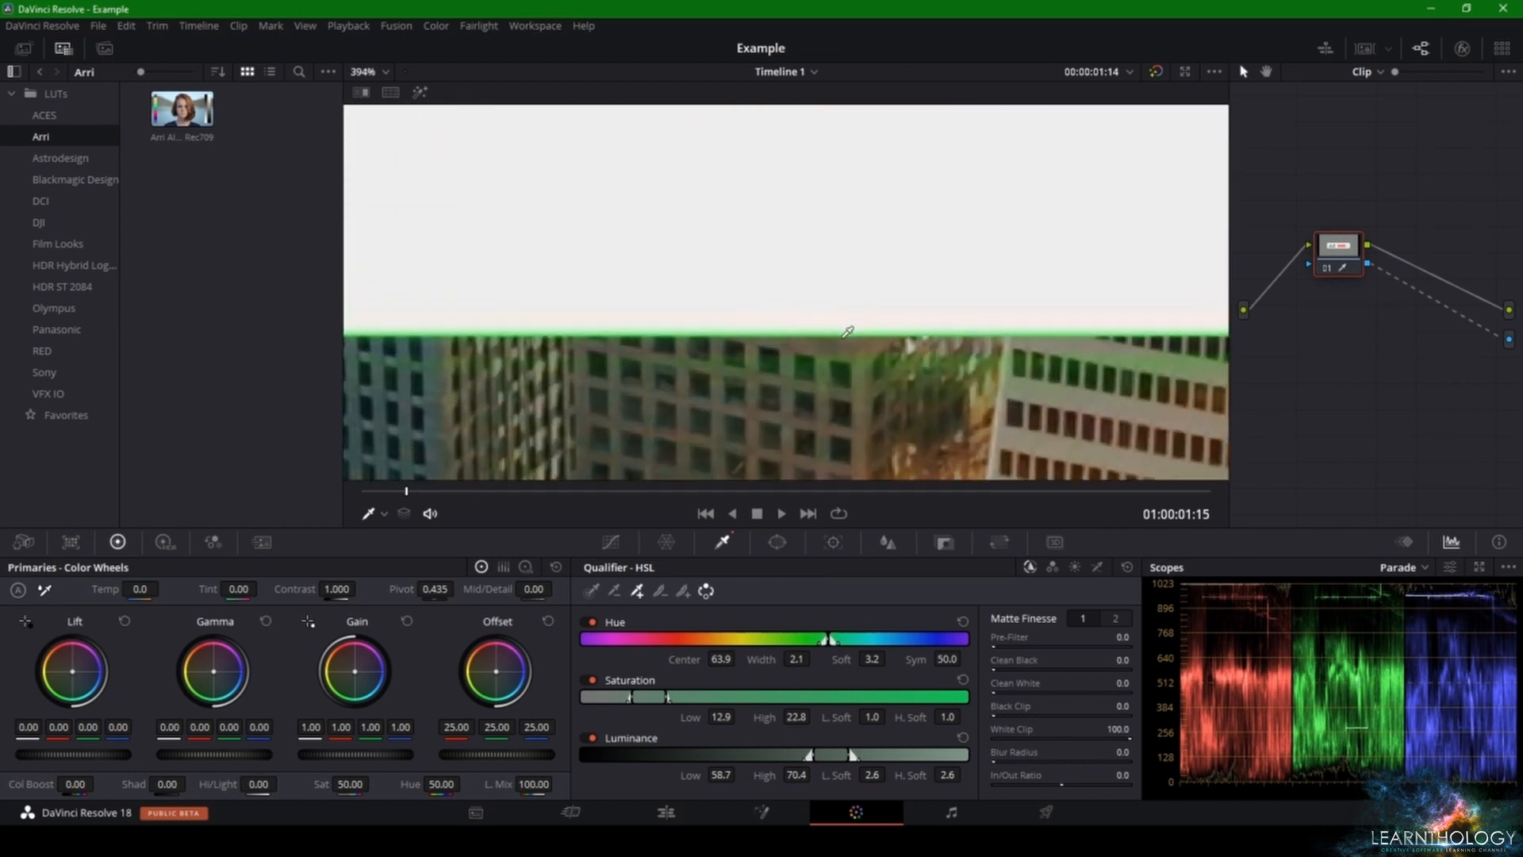
mouse_move(827, 640)
mouse_down()
mouse_move(793, 641)
mouse_move(828, 638)
mouse_up()
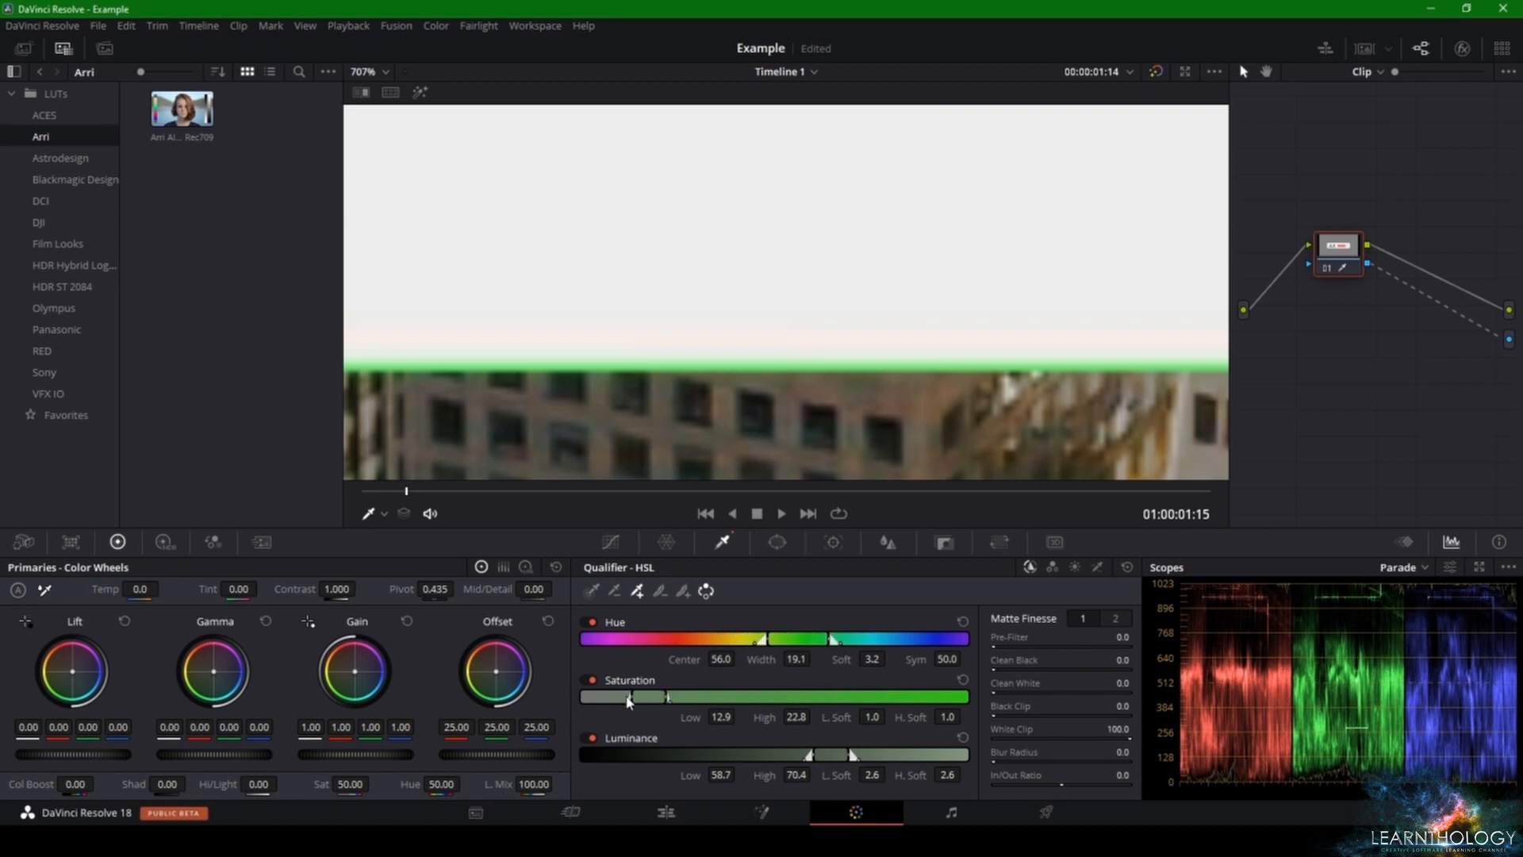
drag(629, 697, 608, 697)
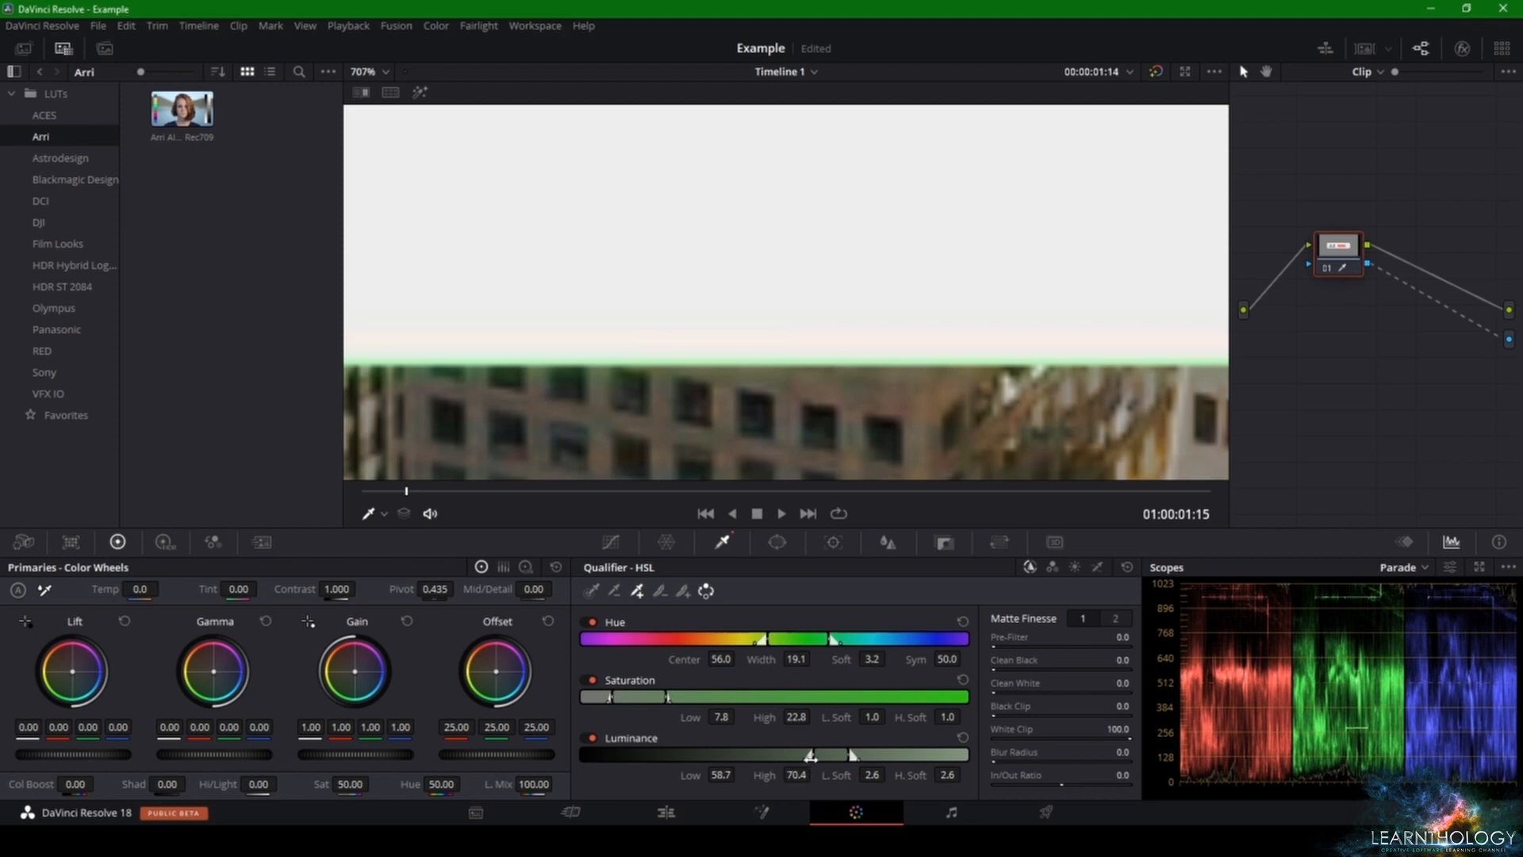
mouse_move(810, 754)
mouse_down()
mouse_move(791, 754)
mouse_move(883, 755)
mouse_move(802, 757)
mouse_up()
Step: Soften the key by sampling the remaining green fringe under the banner with the qualifier's Feather Add tool
click(683, 591)
scroll(770, 424, up, 5)
drag(770, 424, 799, 313)
scroll(801, 318, up, 5)
click(796, 359)
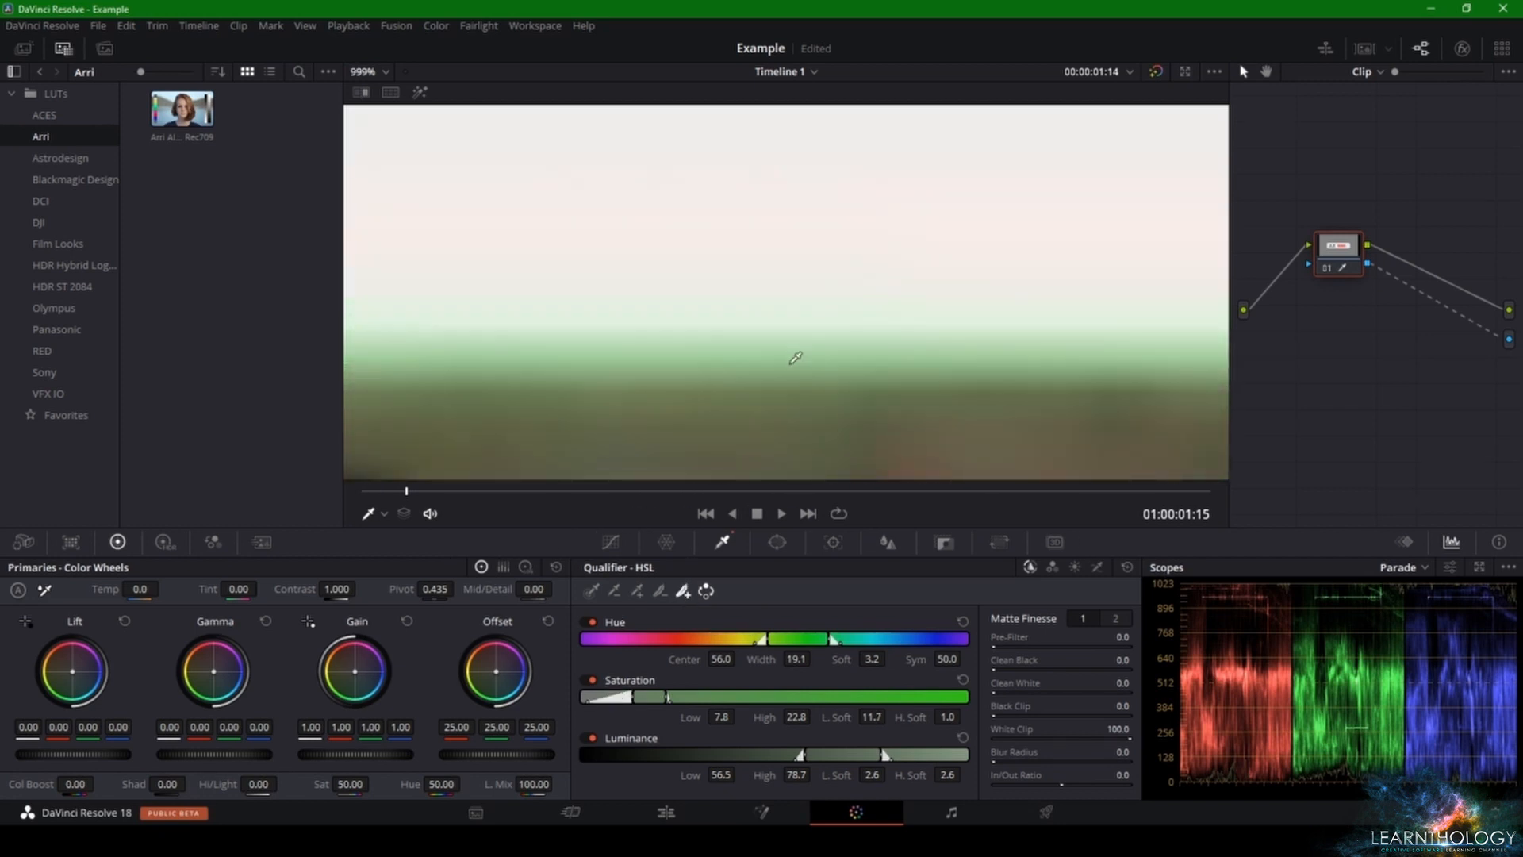
Step: Refine the matte at the banner's rounded corner with Pre-Filter 4.0, Clean Black 2.1 and In/Out Ratio -74.2
scroll(804, 379, down, 6)
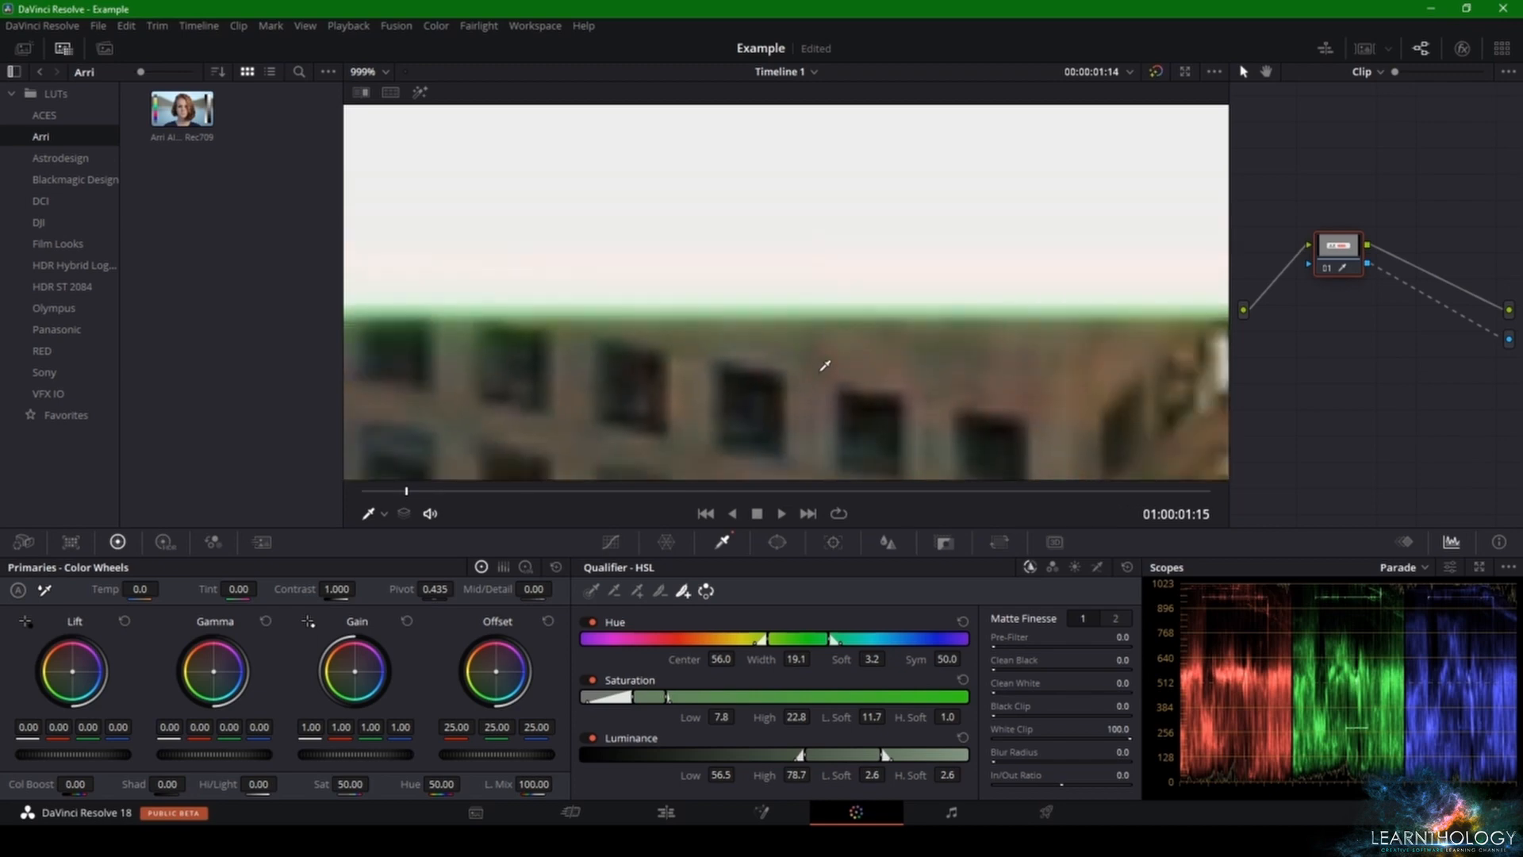
scroll(875, 349, down, 10)
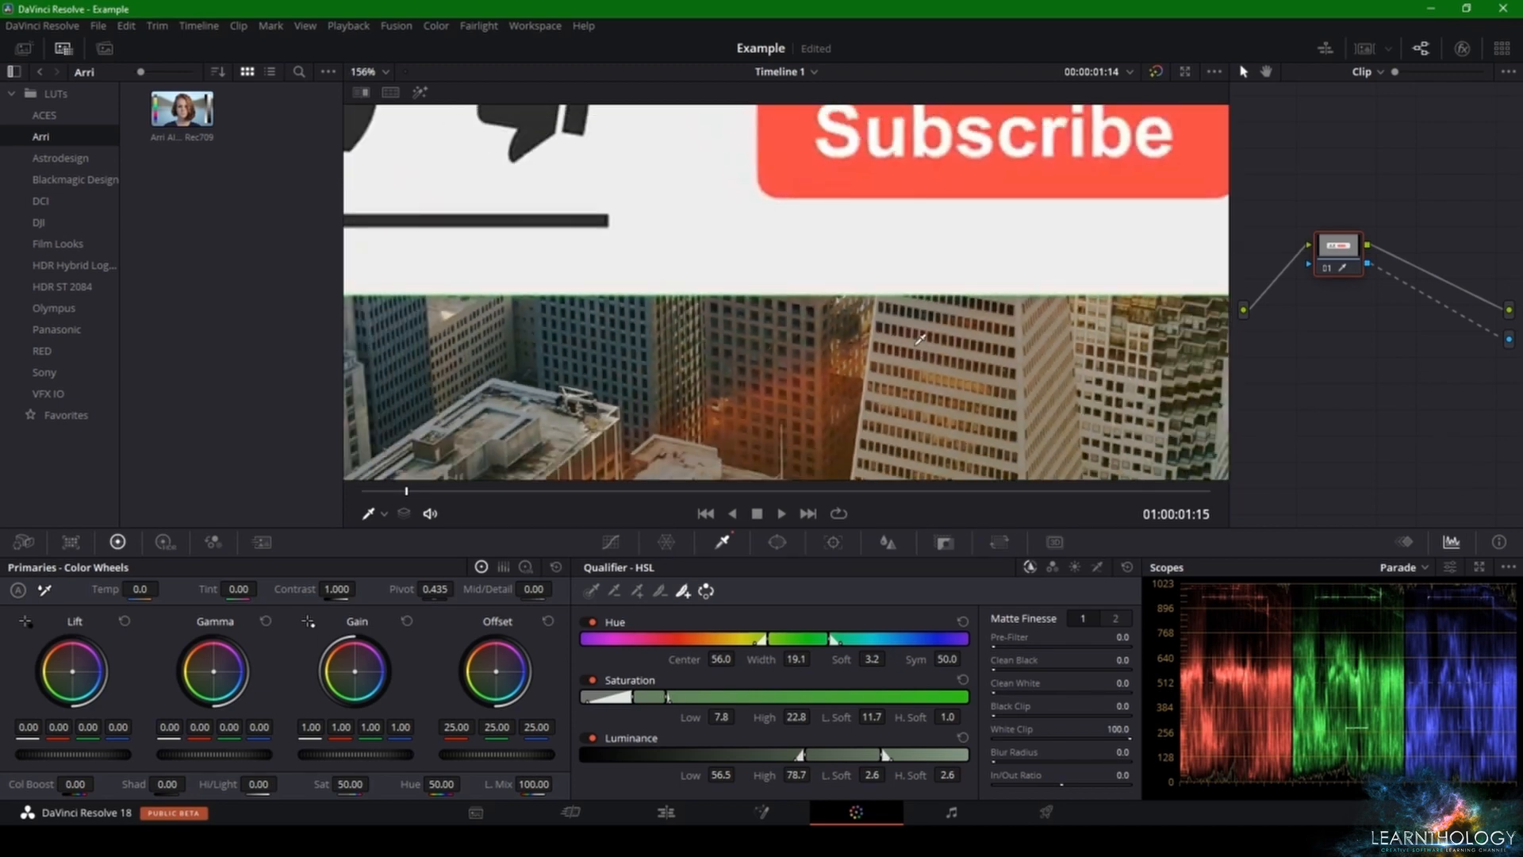
scroll(931, 333, up, 4)
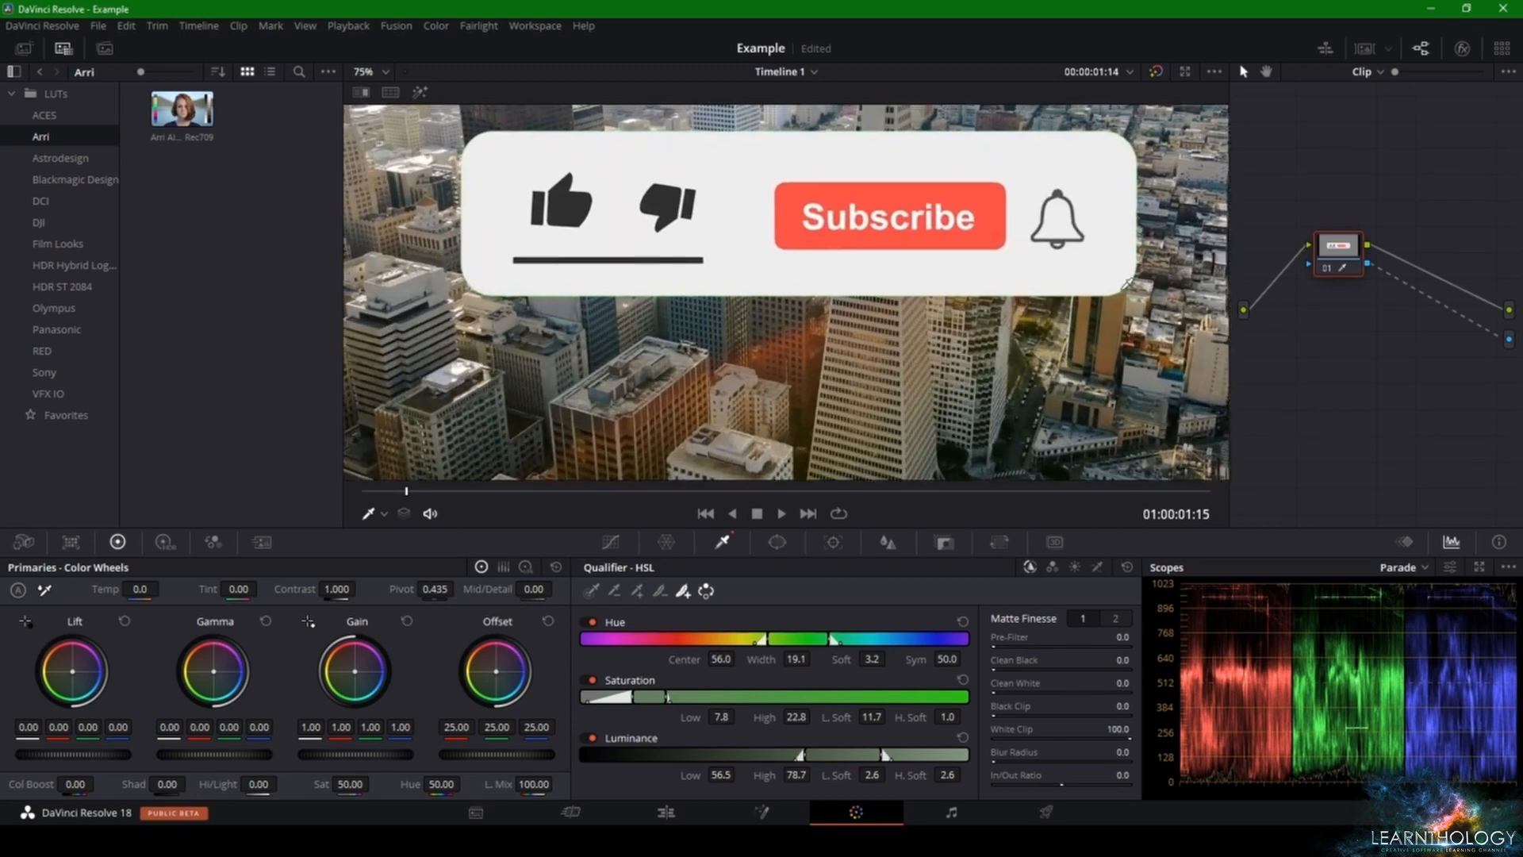
scroll(928, 296, up, 6)
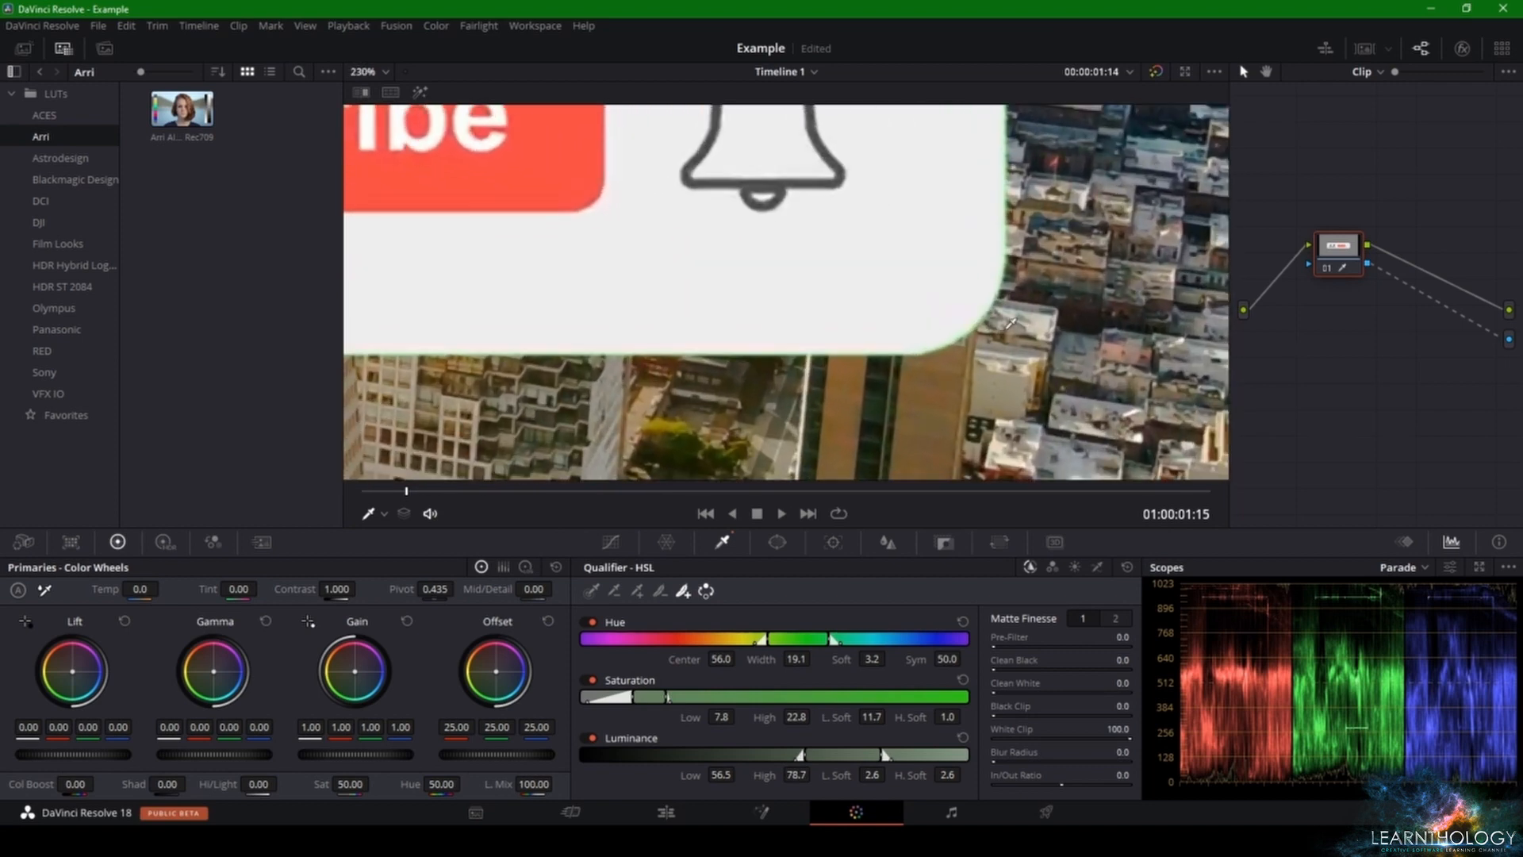
scroll(913, 339, up, 4)
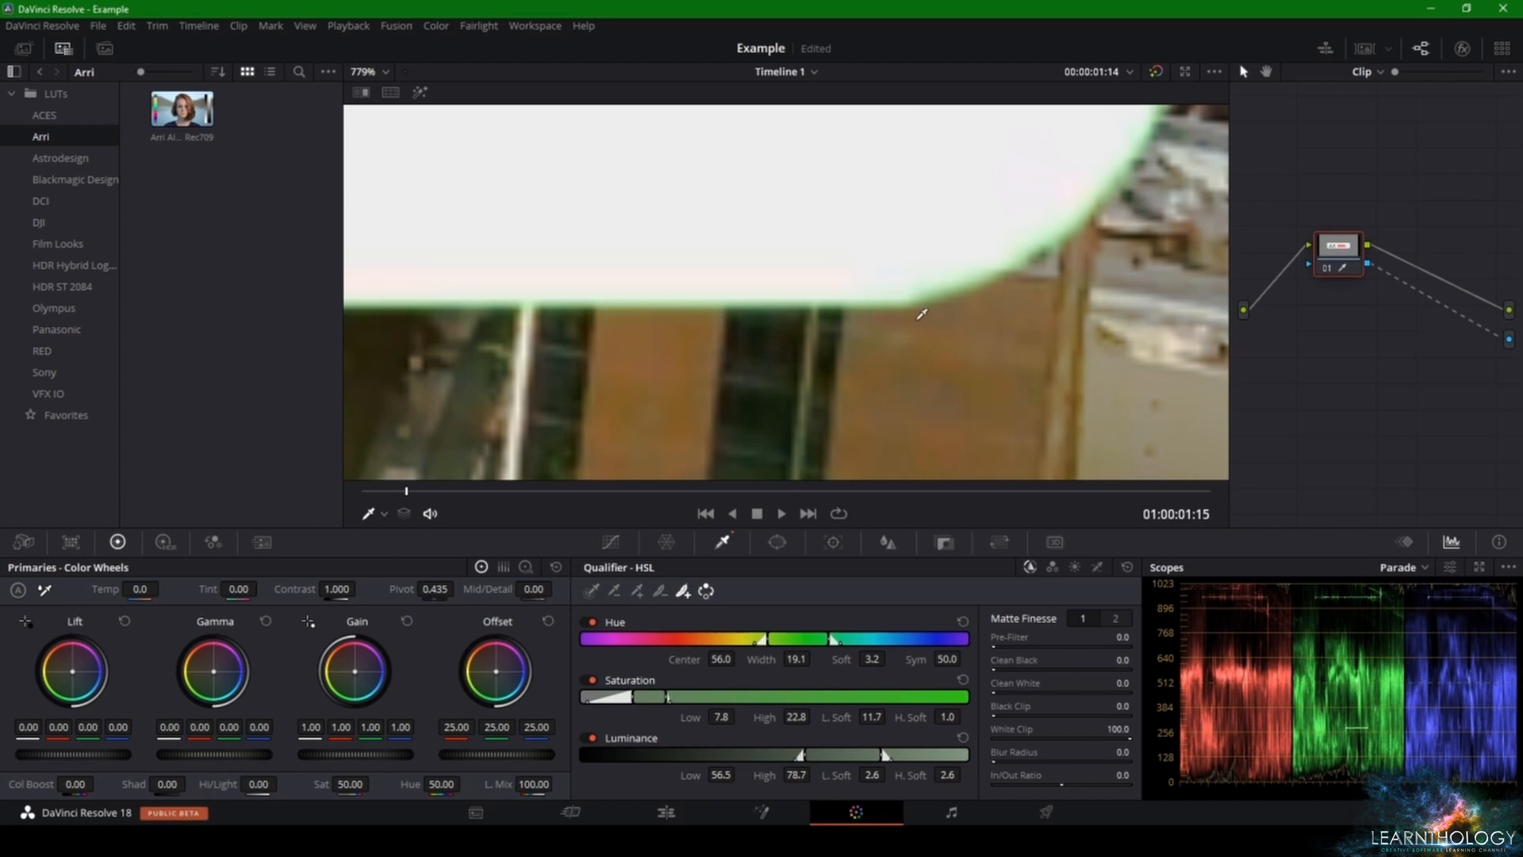
scroll(930, 316, up, 3)
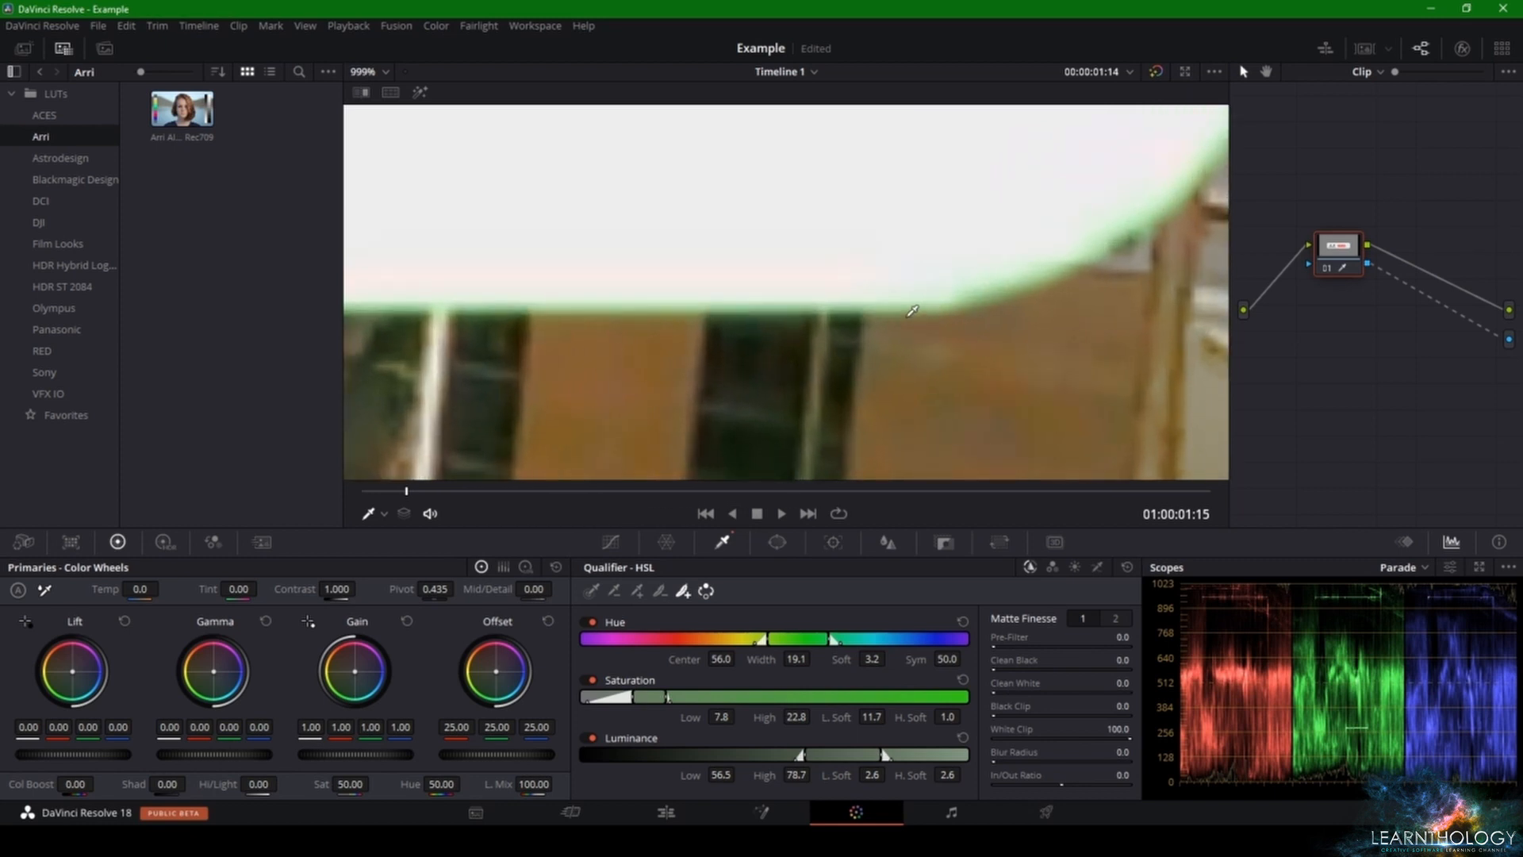
scroll(809, 352, up, 1)
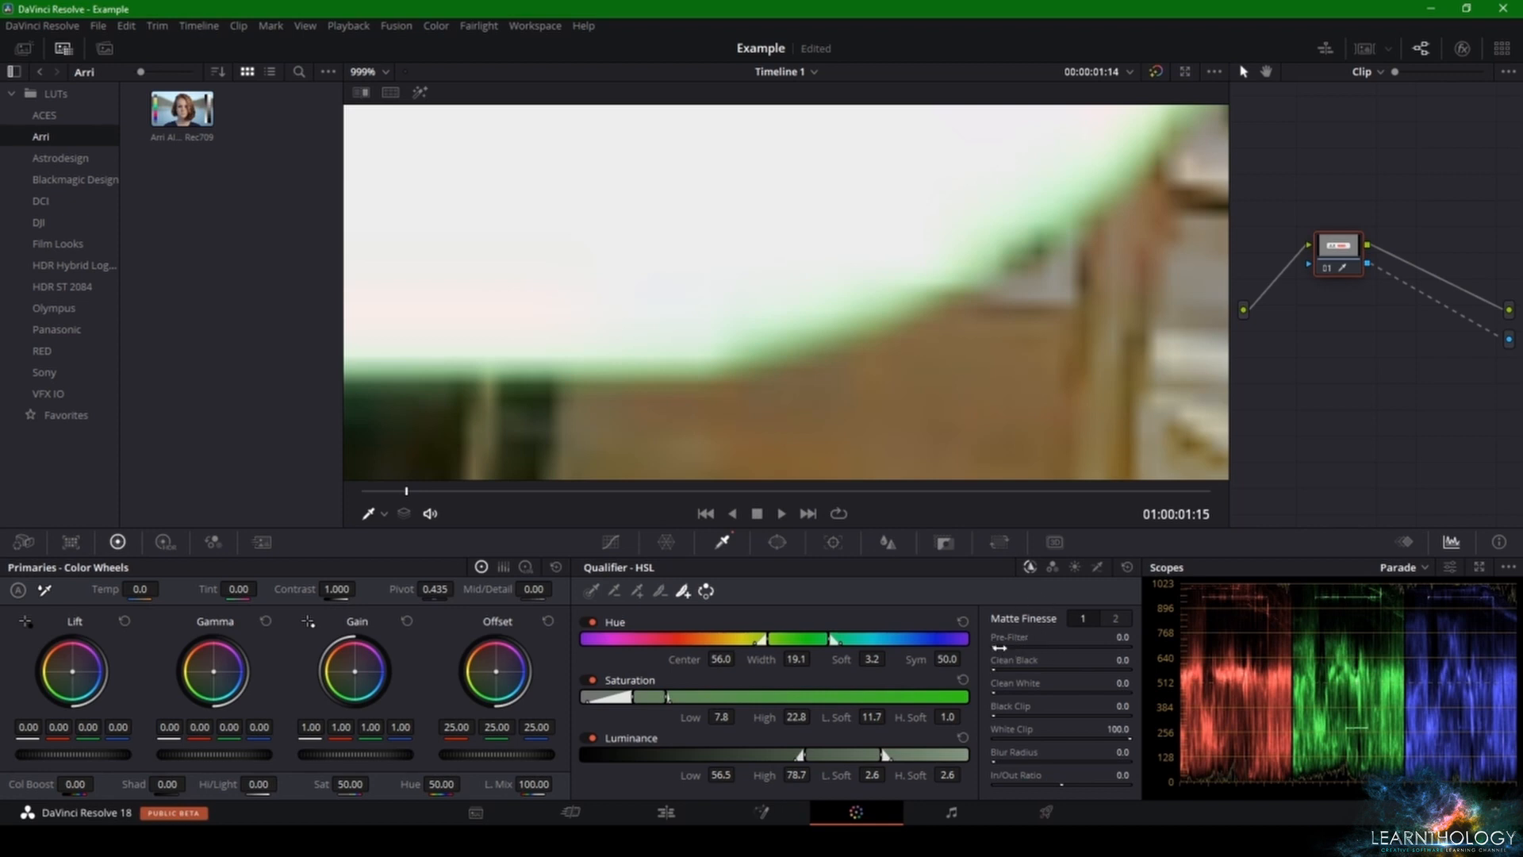
drag(1122, 636, 1153, 660)
drag(1011, 670, 1004, 677)
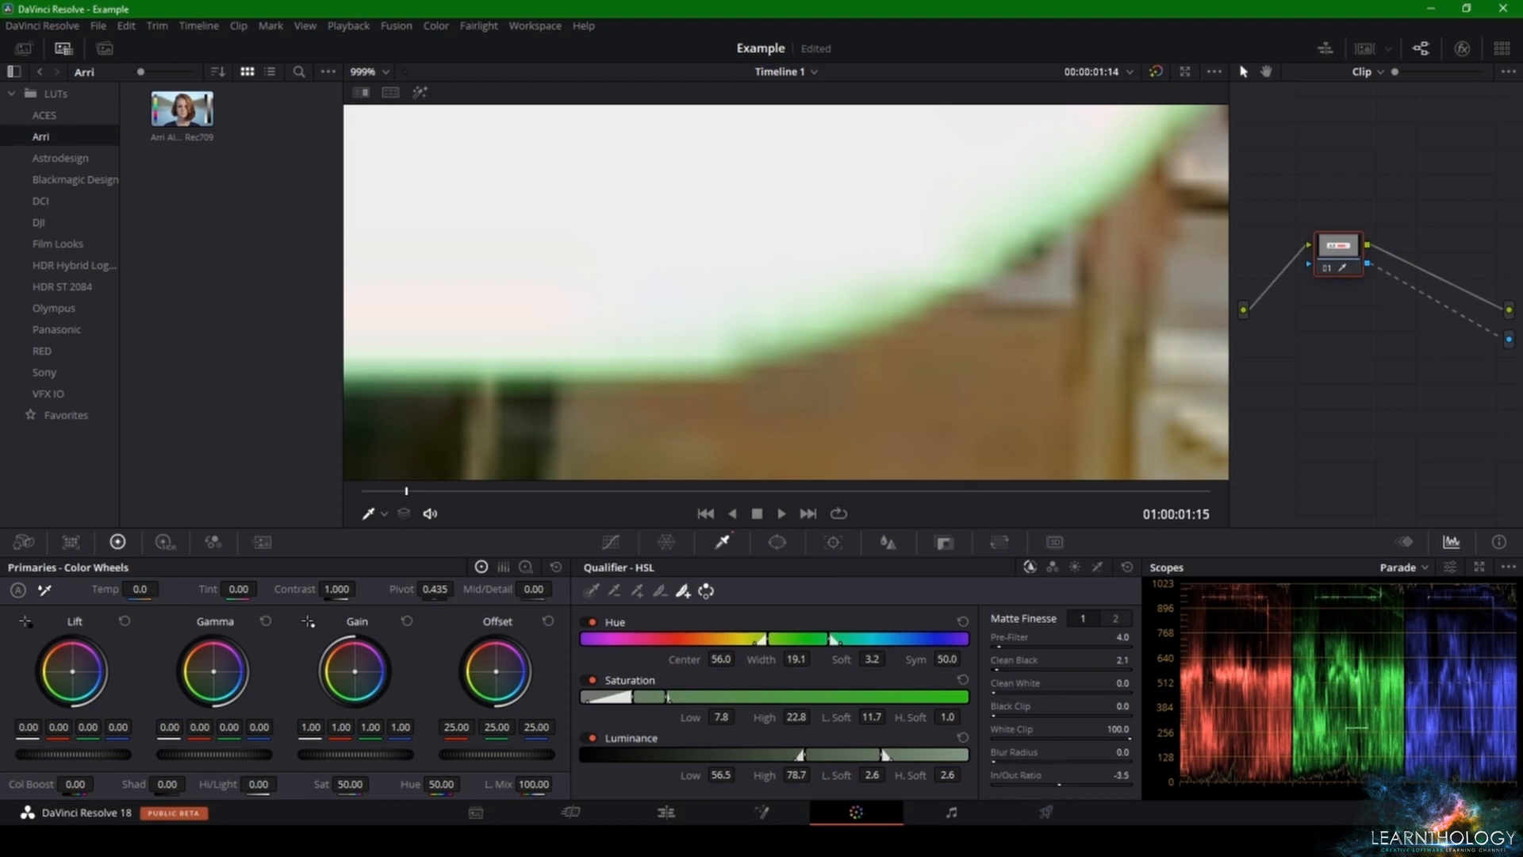
drag(1120, 775, 1074, 775)
Step: Play the clip from its start to check the keyed subscribe animation over the city footage
scroll(930, 321, down, 2)
scroll(929, 321, down, 8)
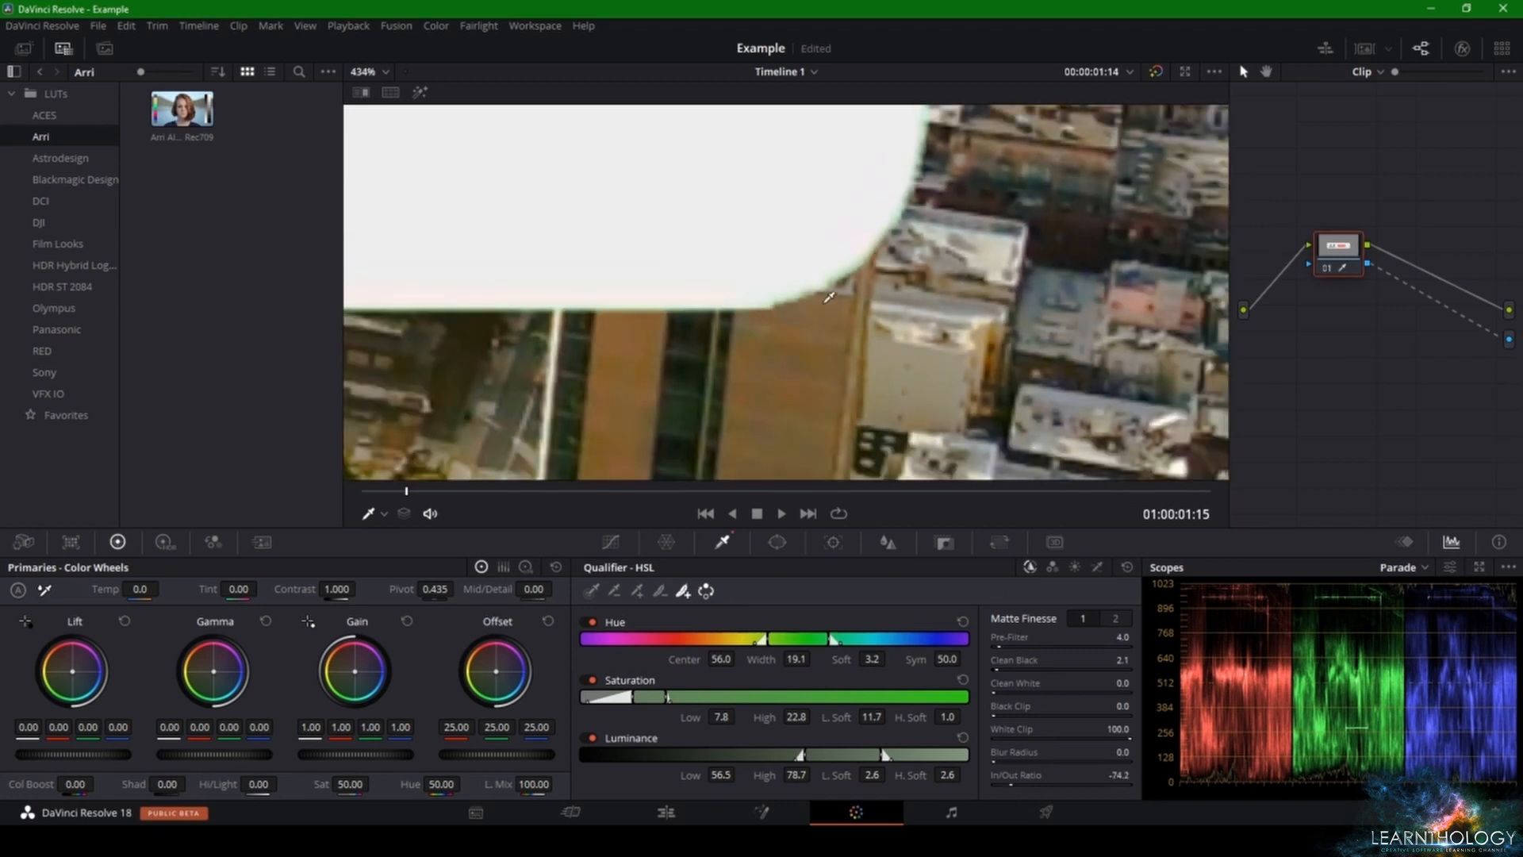
scroll(808, 279, down, 5)
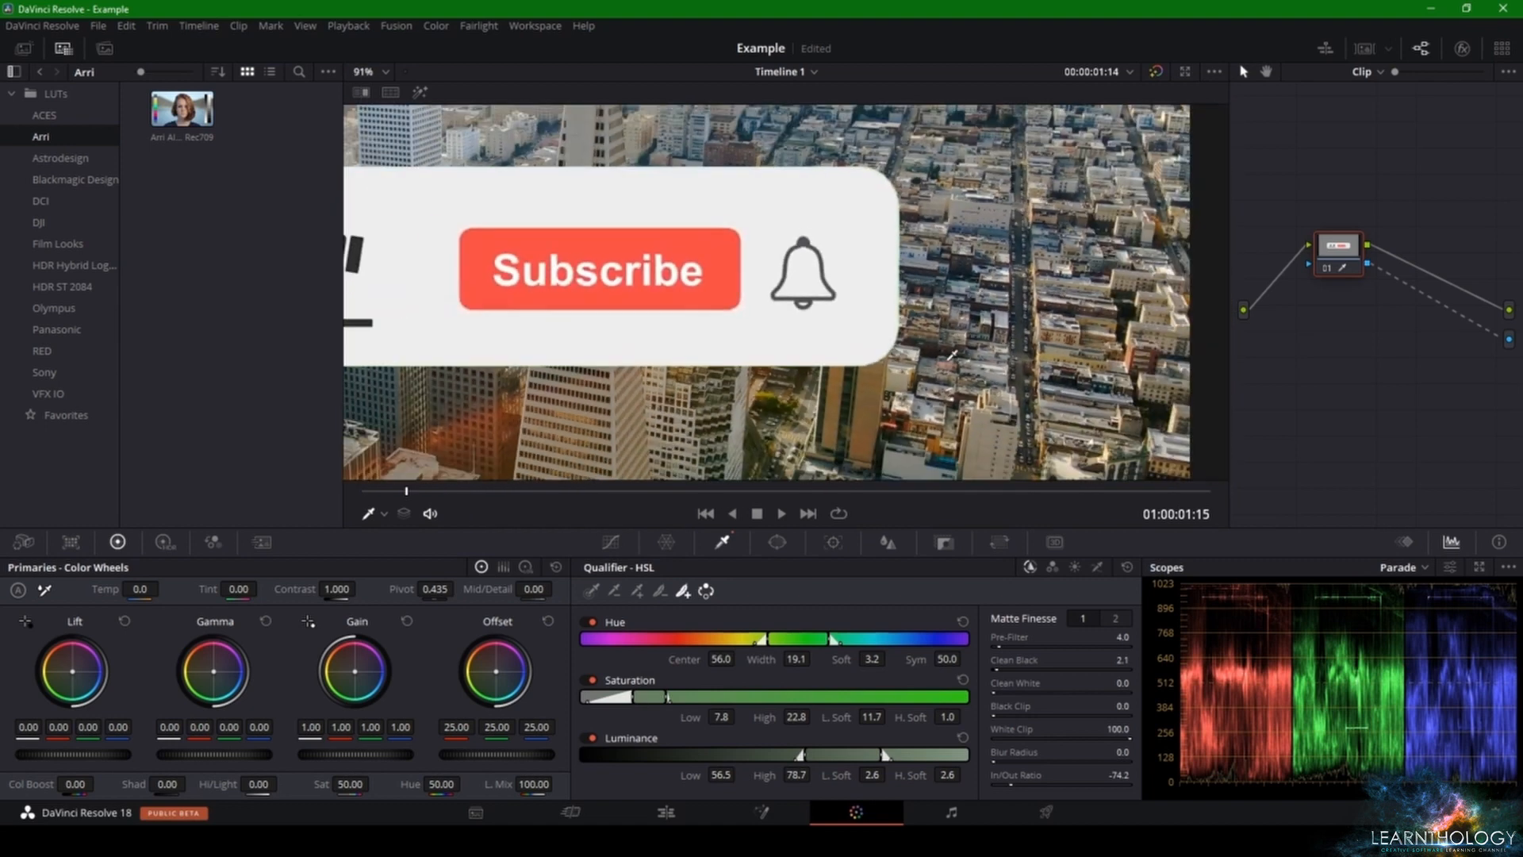
scroll(930, 362, down, 3)
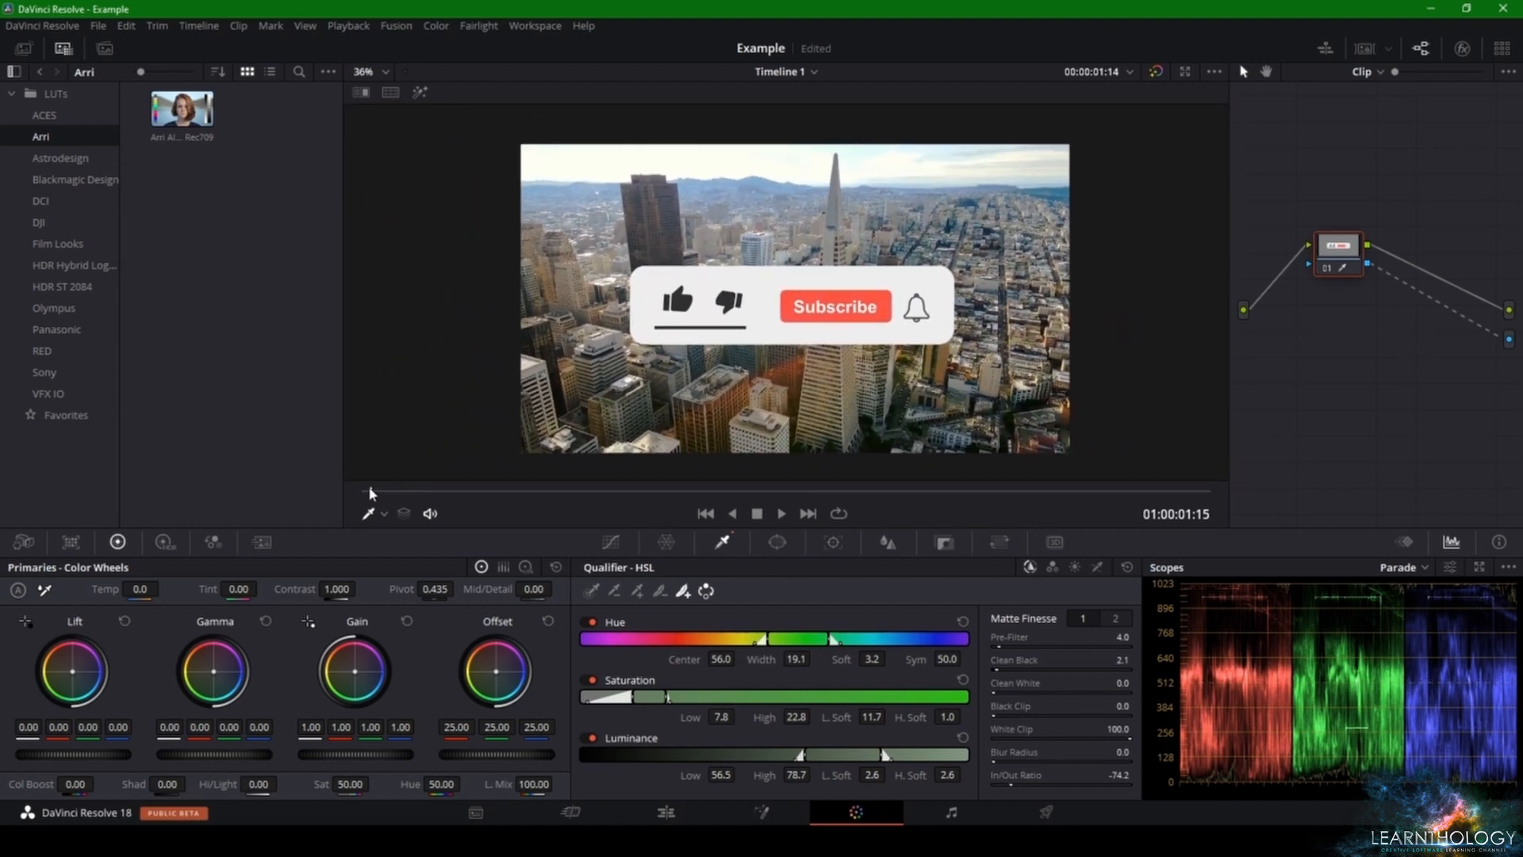
drag(388, 492, 346, 494)
key(space)
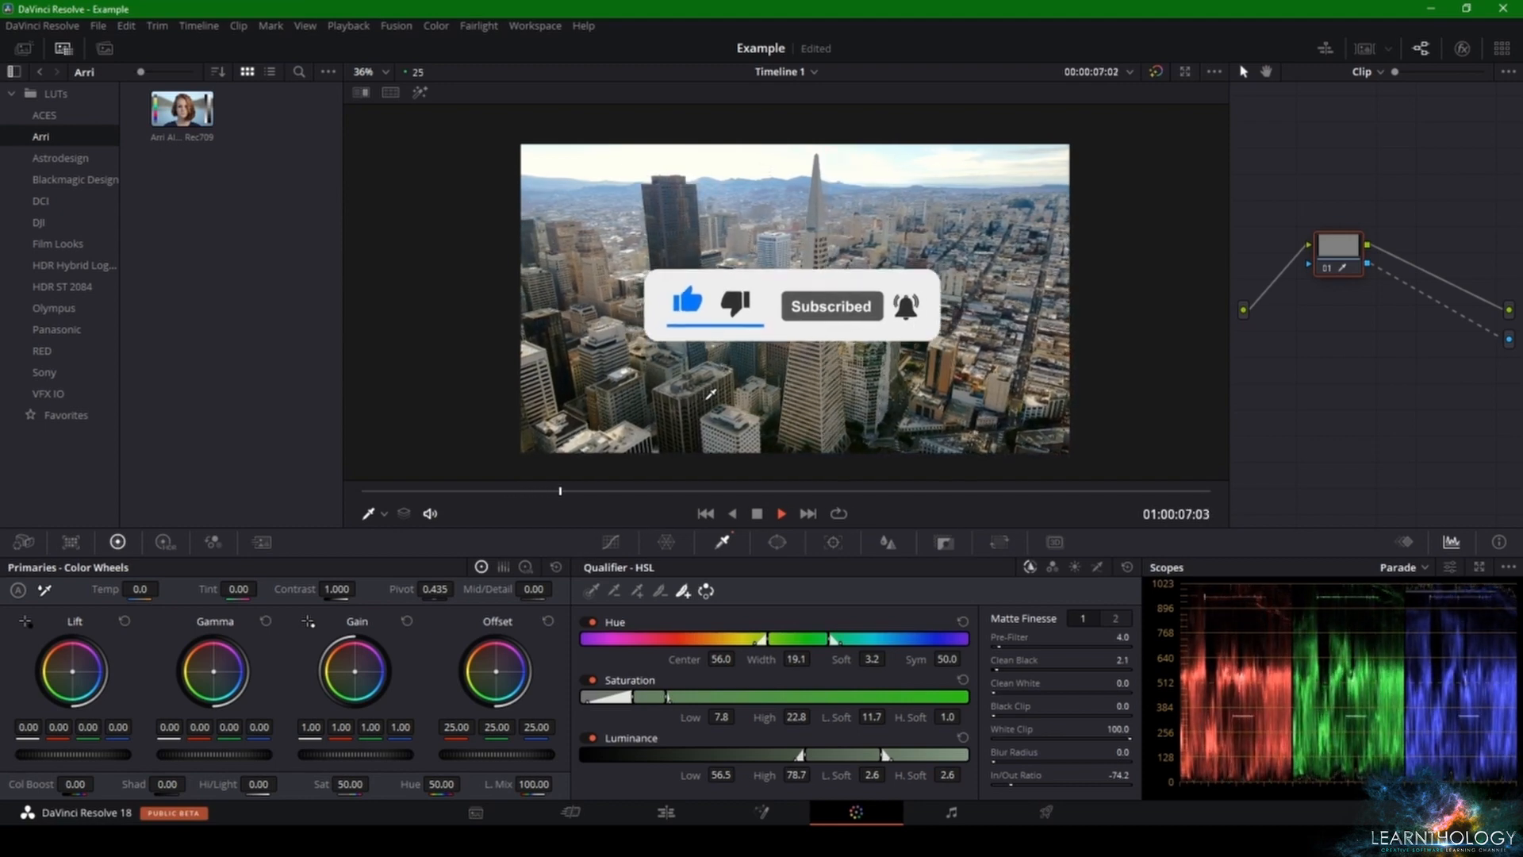
key(space)
Step: On the Edit page, transform the subscribe overlay clip to zoom 1.115 and position X 0.000, Y -431.010, and save the project
click(635, 820)
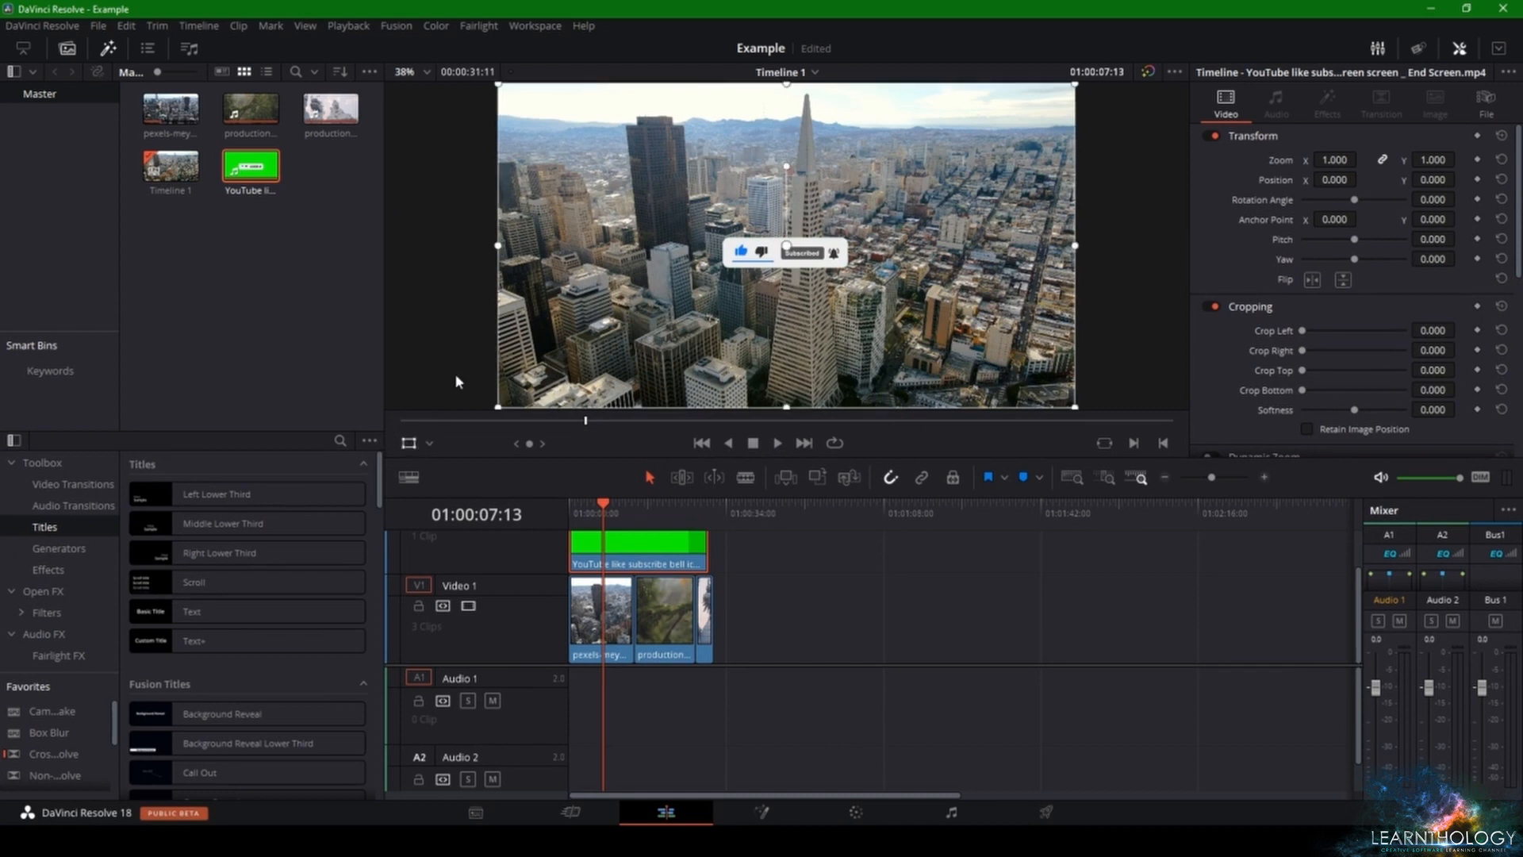
click(408, 443)
drag(539, 108, 655, 171)
drag(719, 221, 678, 296)
drag(880, 253, 942, 241)
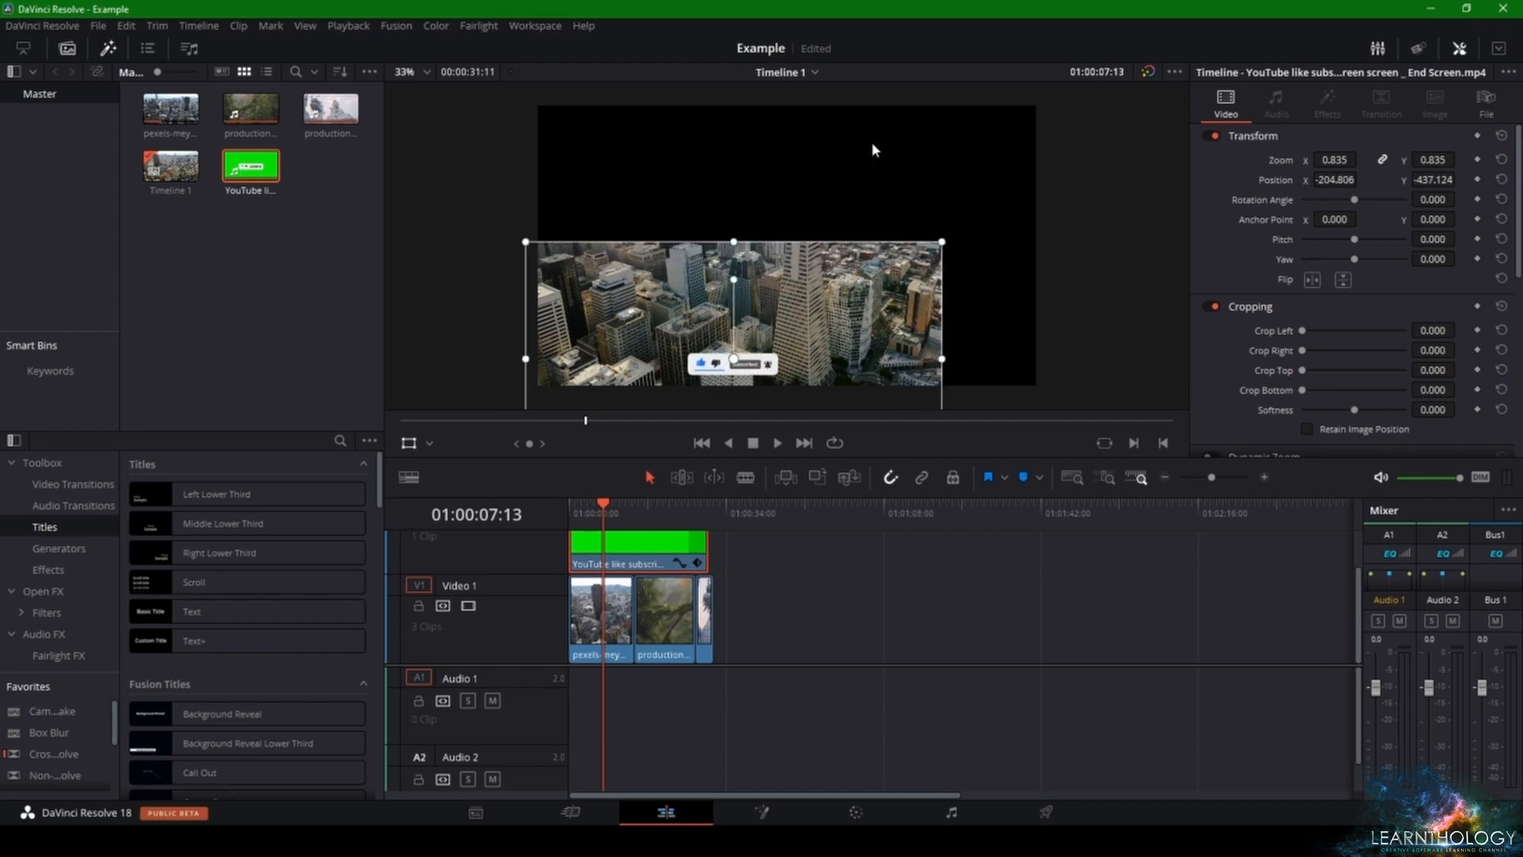
key(ctrl+s)
drag(844, 294, 903, 280)
mouse_move(1002, 232)
mouse_down()
mouse_move(1083, 198)
mouse_move(1087, 178)
mouse_move(1028, 243)
mouse_up()
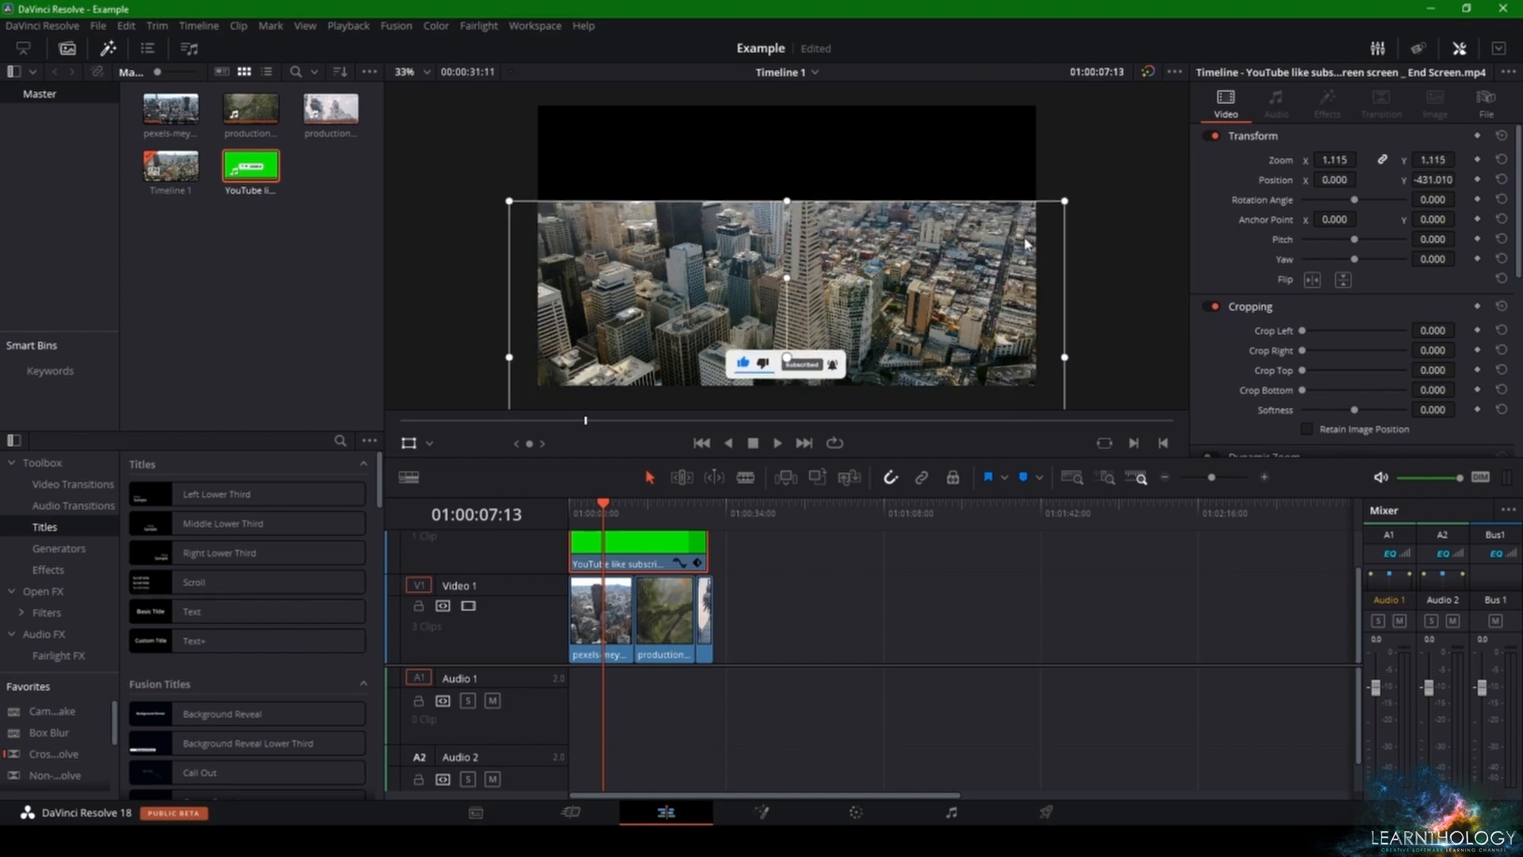
Step: On the Color page, draw a closed four-point curve window around the Subscribed banner
click(855, 813)
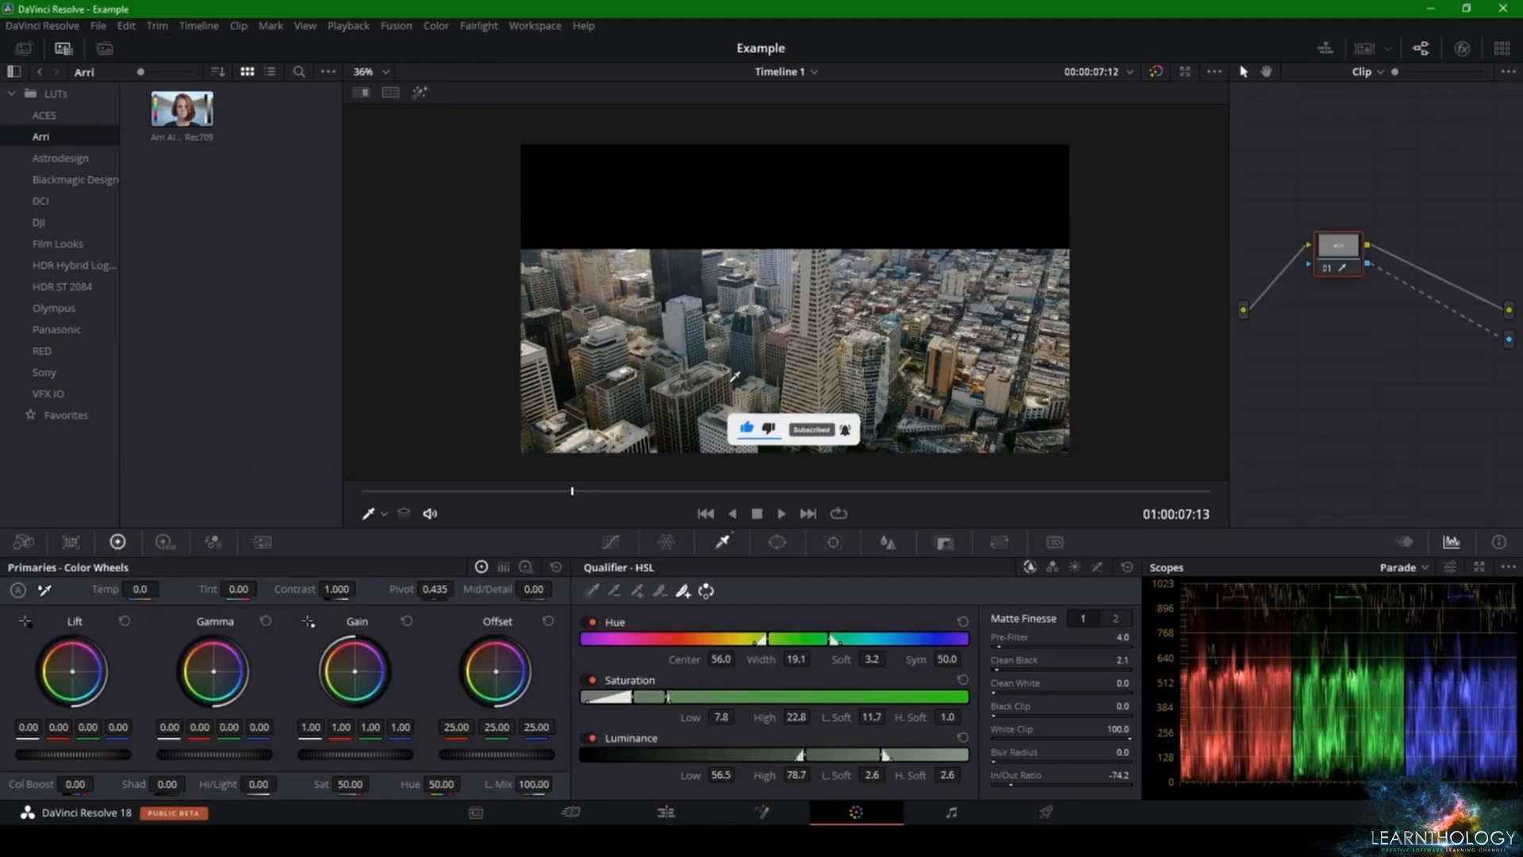
scroll(727, 366, up, 6)
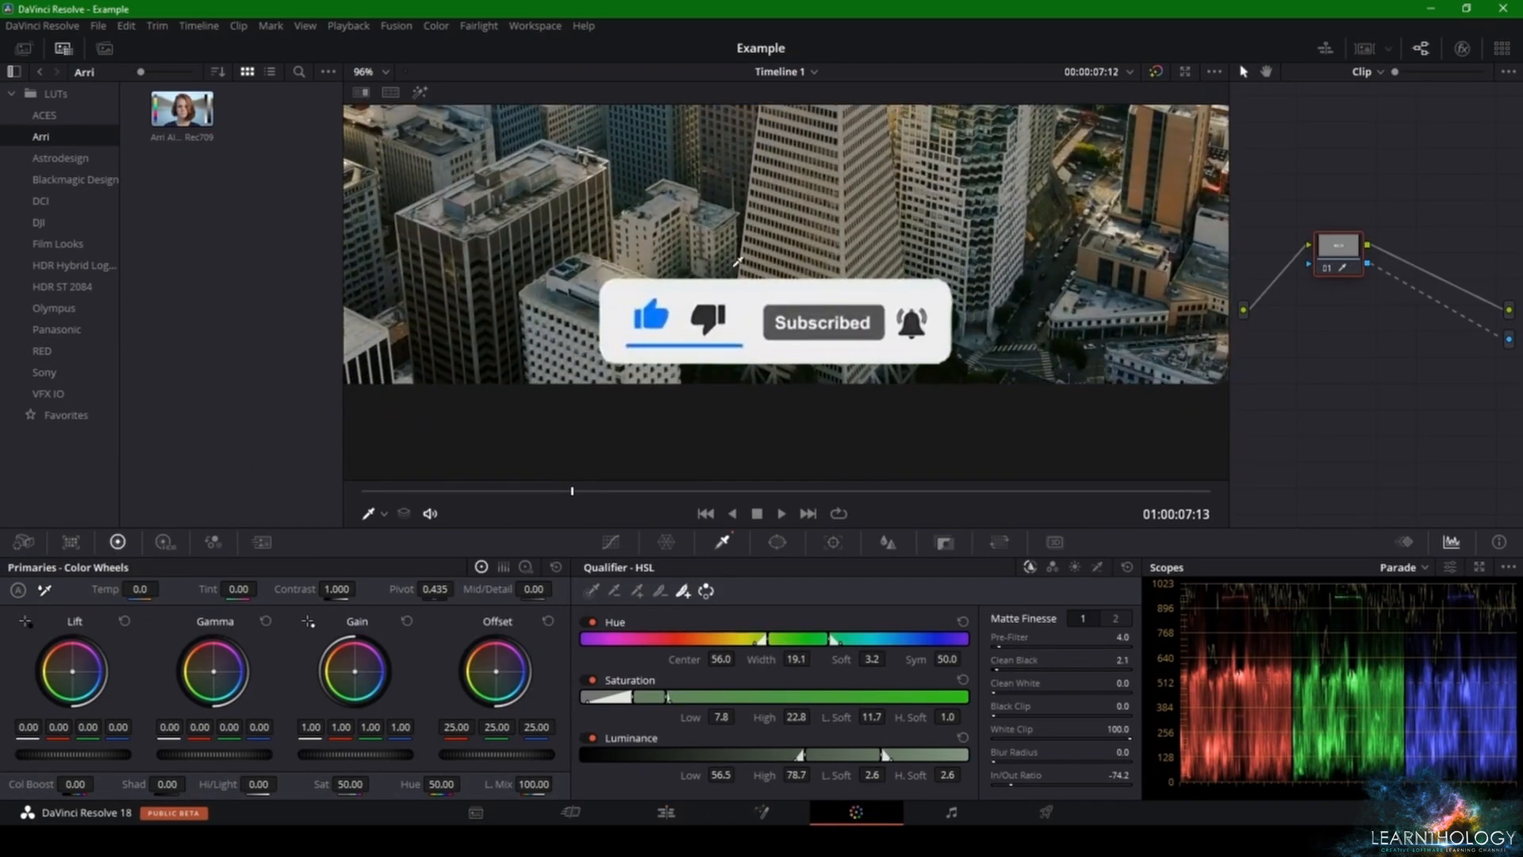
click(778, 543)
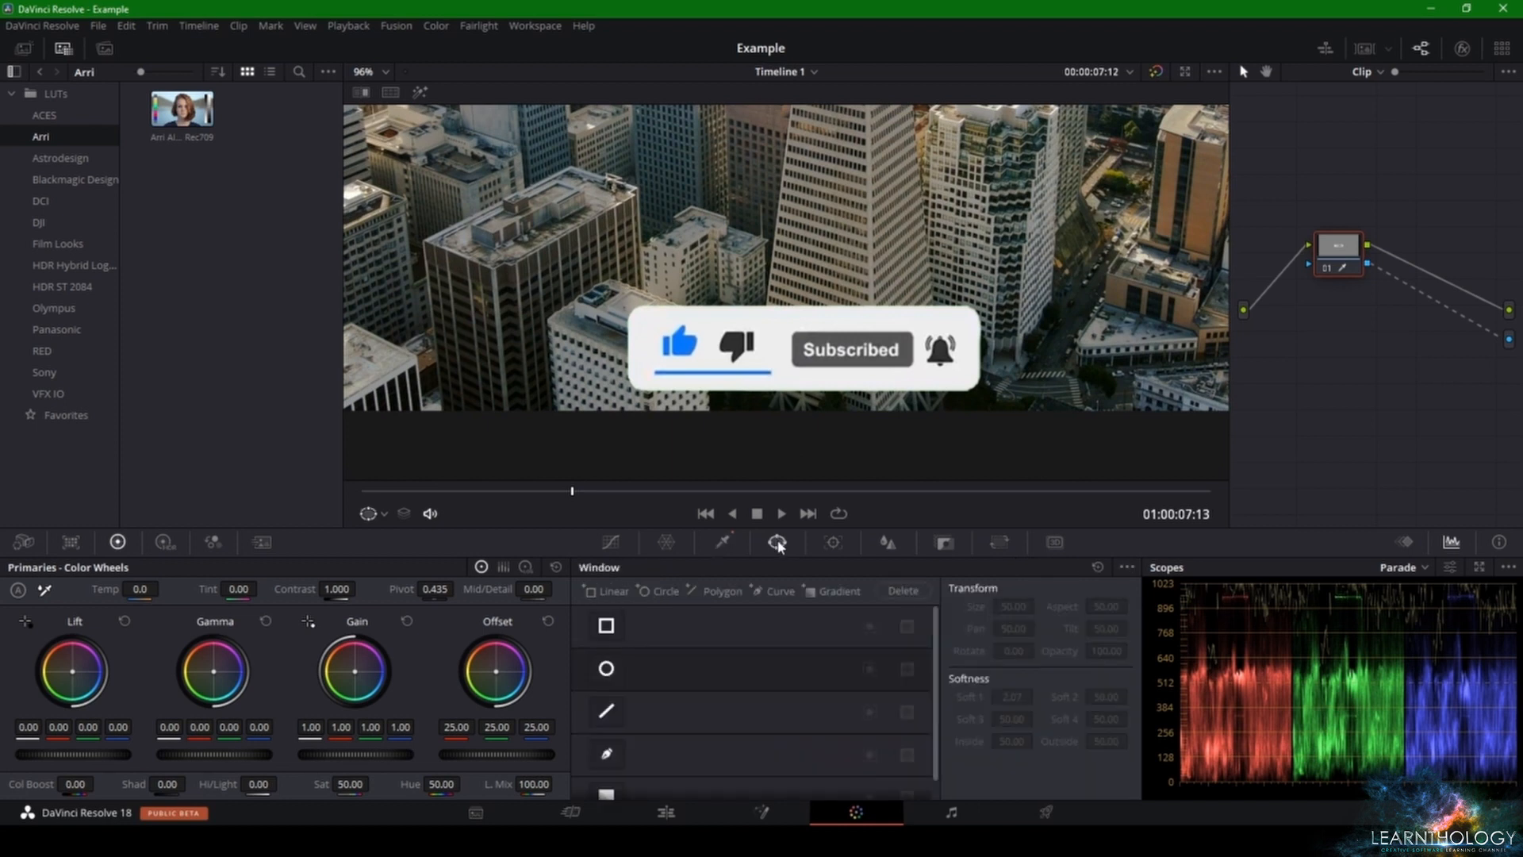
click(602, 755)
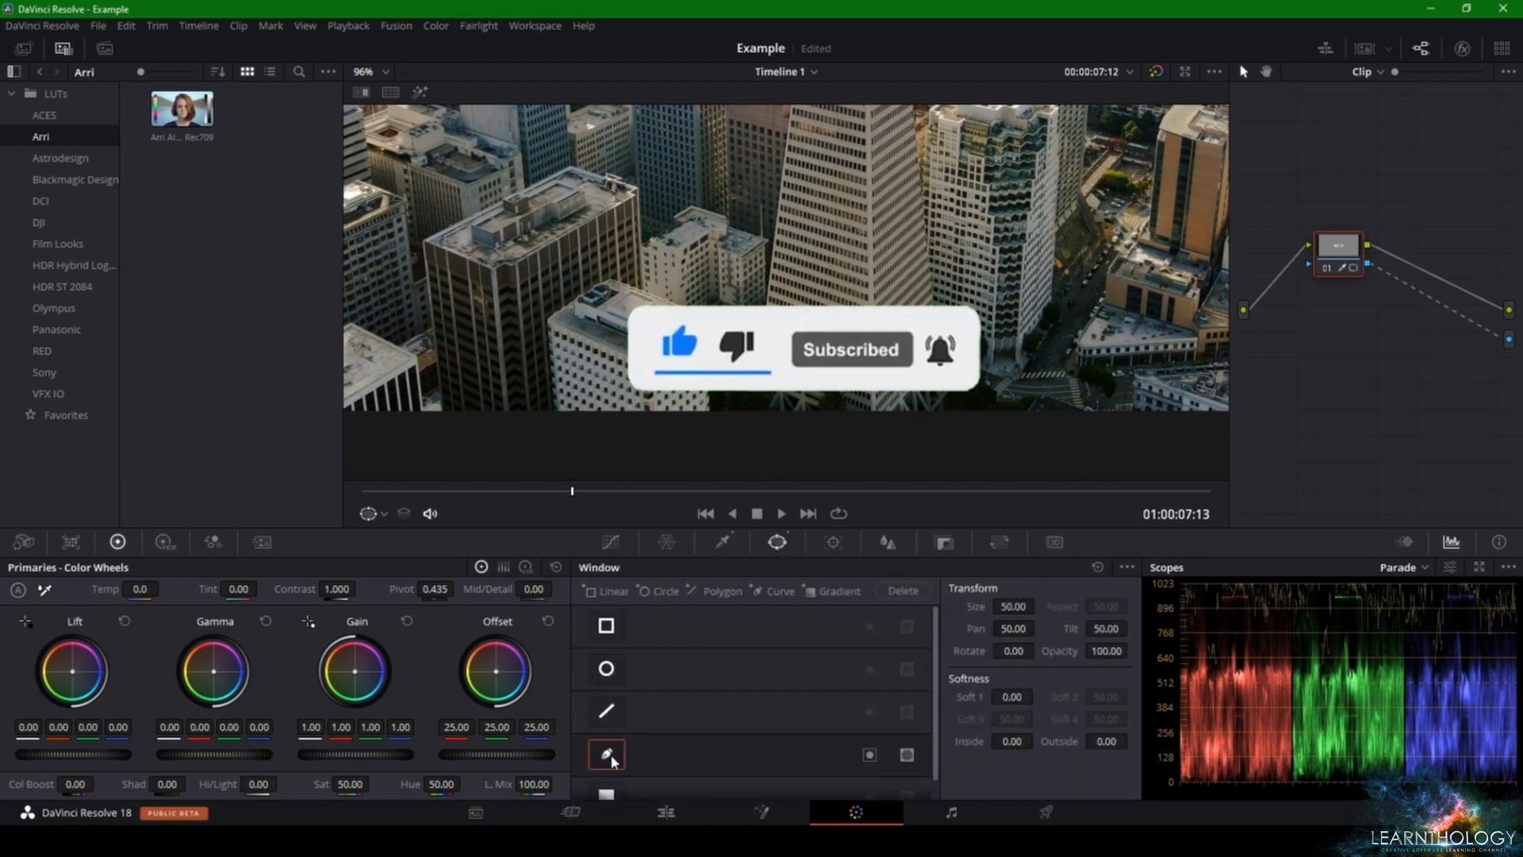
click(615, 294)
click(615, 402)
click(997, 403)
click(991, 287)
click(614, 294)
scroll(793, 293, down, 5)
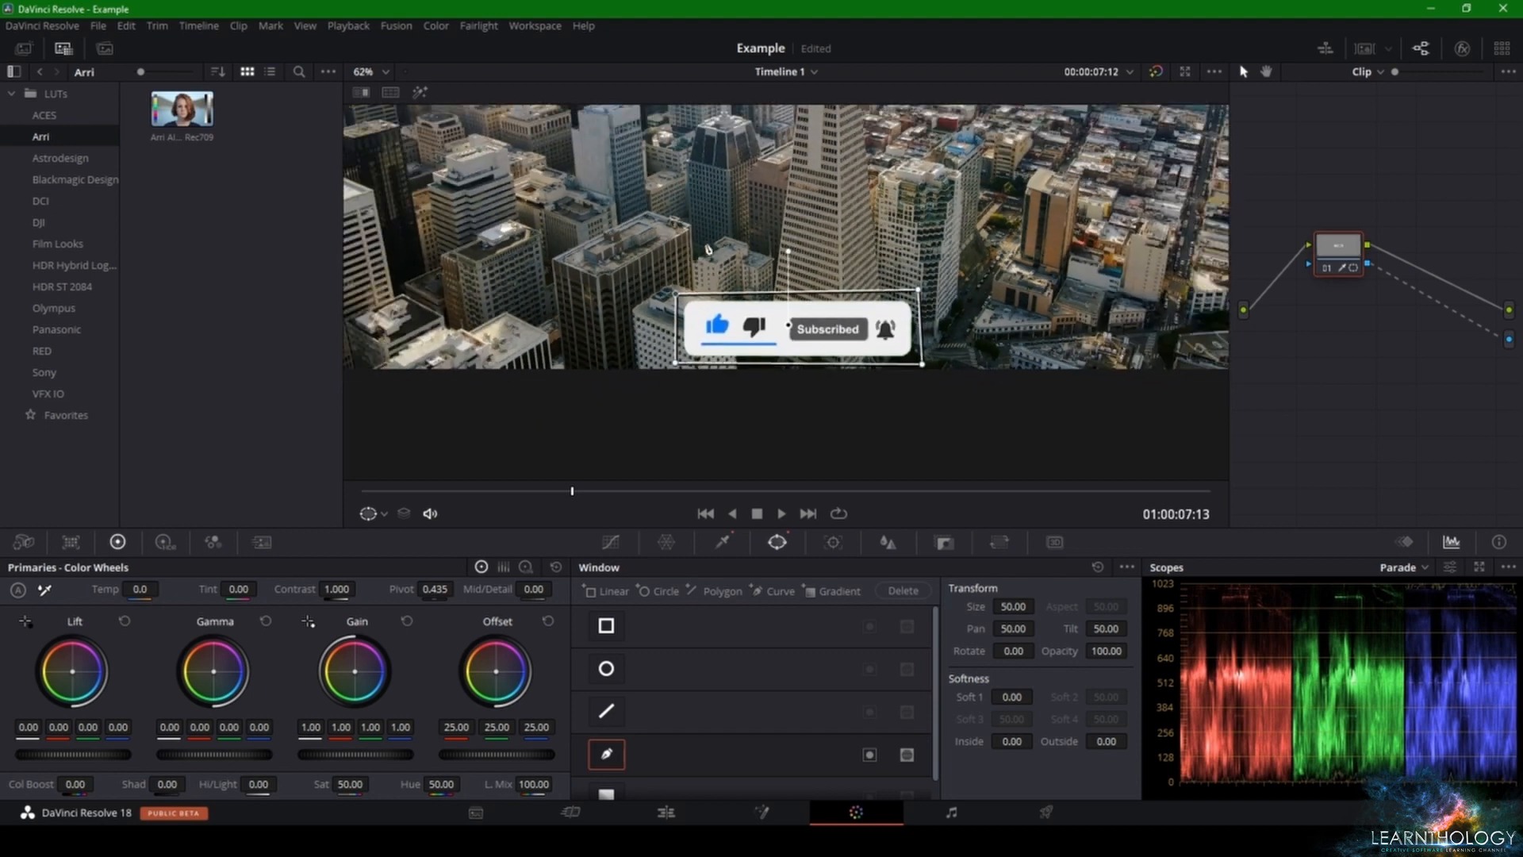
scroll(875, 288, down, 2)
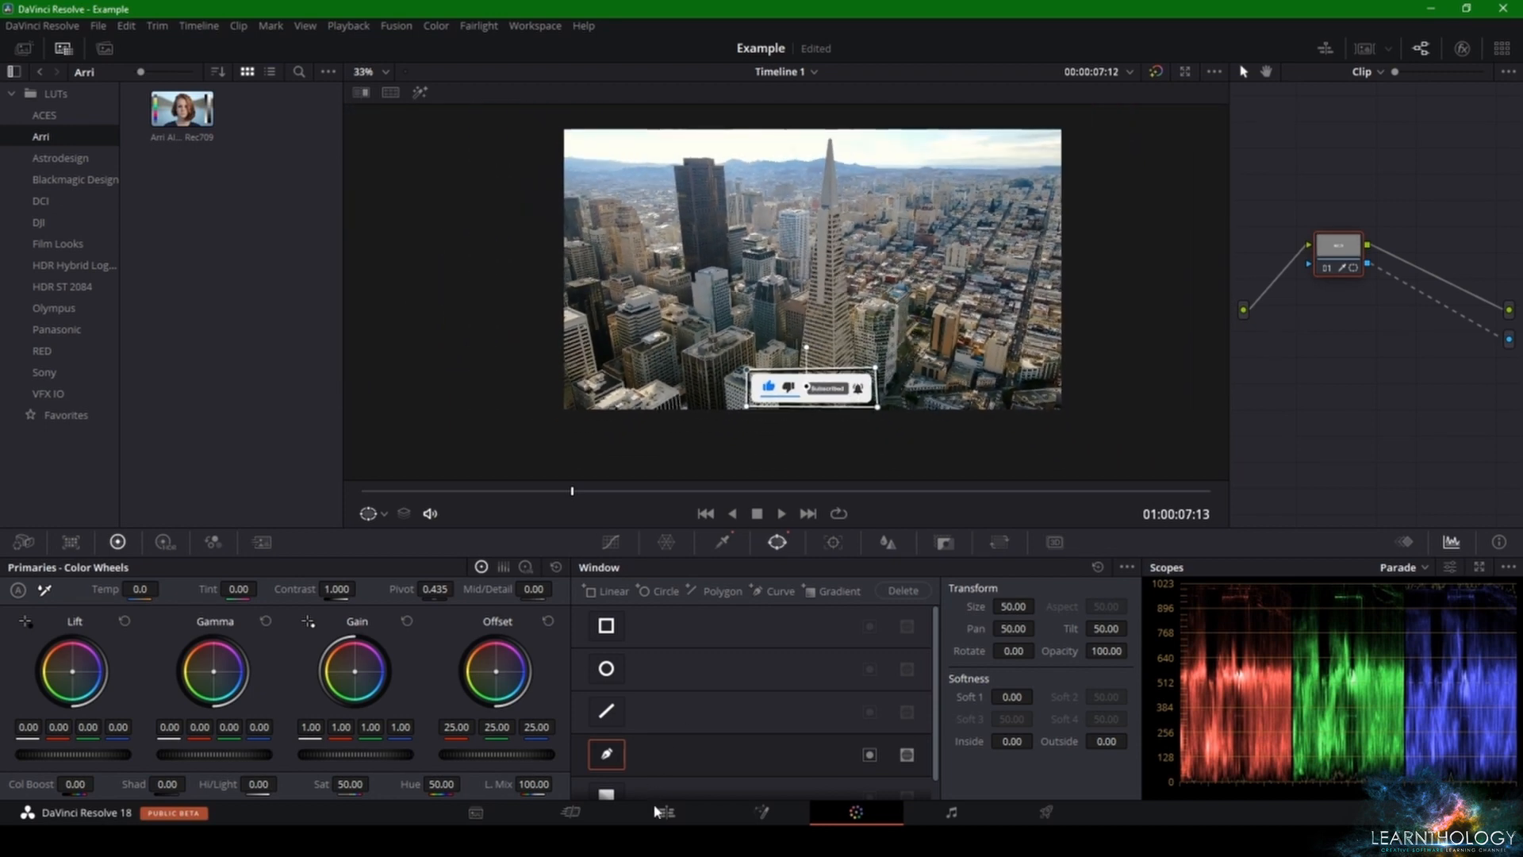
Step: On the Edit page, transform the subscribe overlay to zoom 1.434 and position X 589.964, Y -400.442
key(shift+4)
drag(867, 309, 796, 186)
drag(991, 394, 1073, 412)
drag(799, 244, 1019, 366)
Step: Play the timeline from its start and compare the window mask on the Color page with the banner on the Edit page
drag(593, 518, 565, 519)
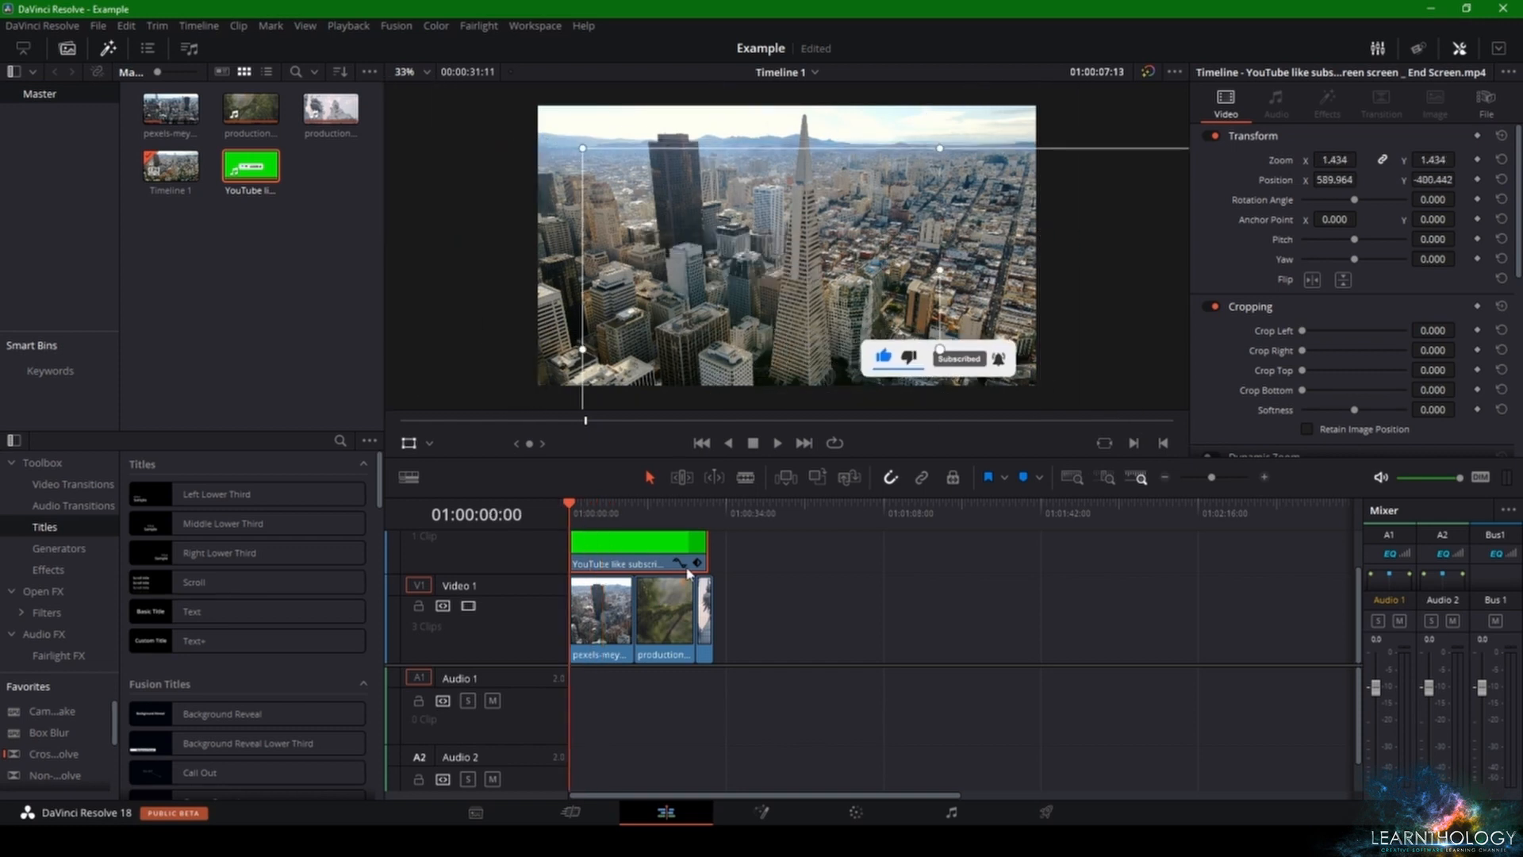
key(space)
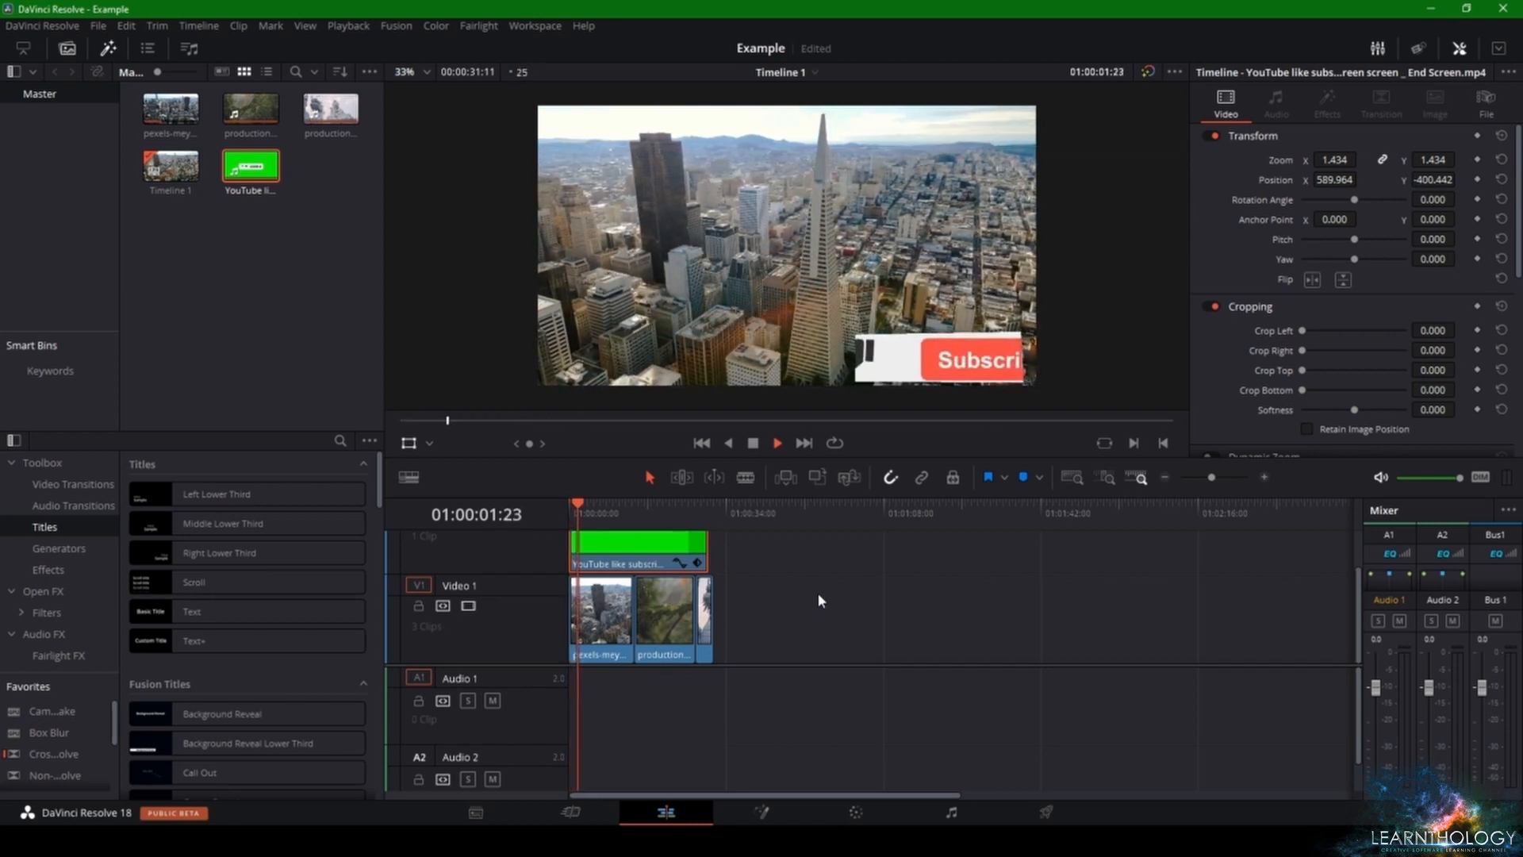
key(space)
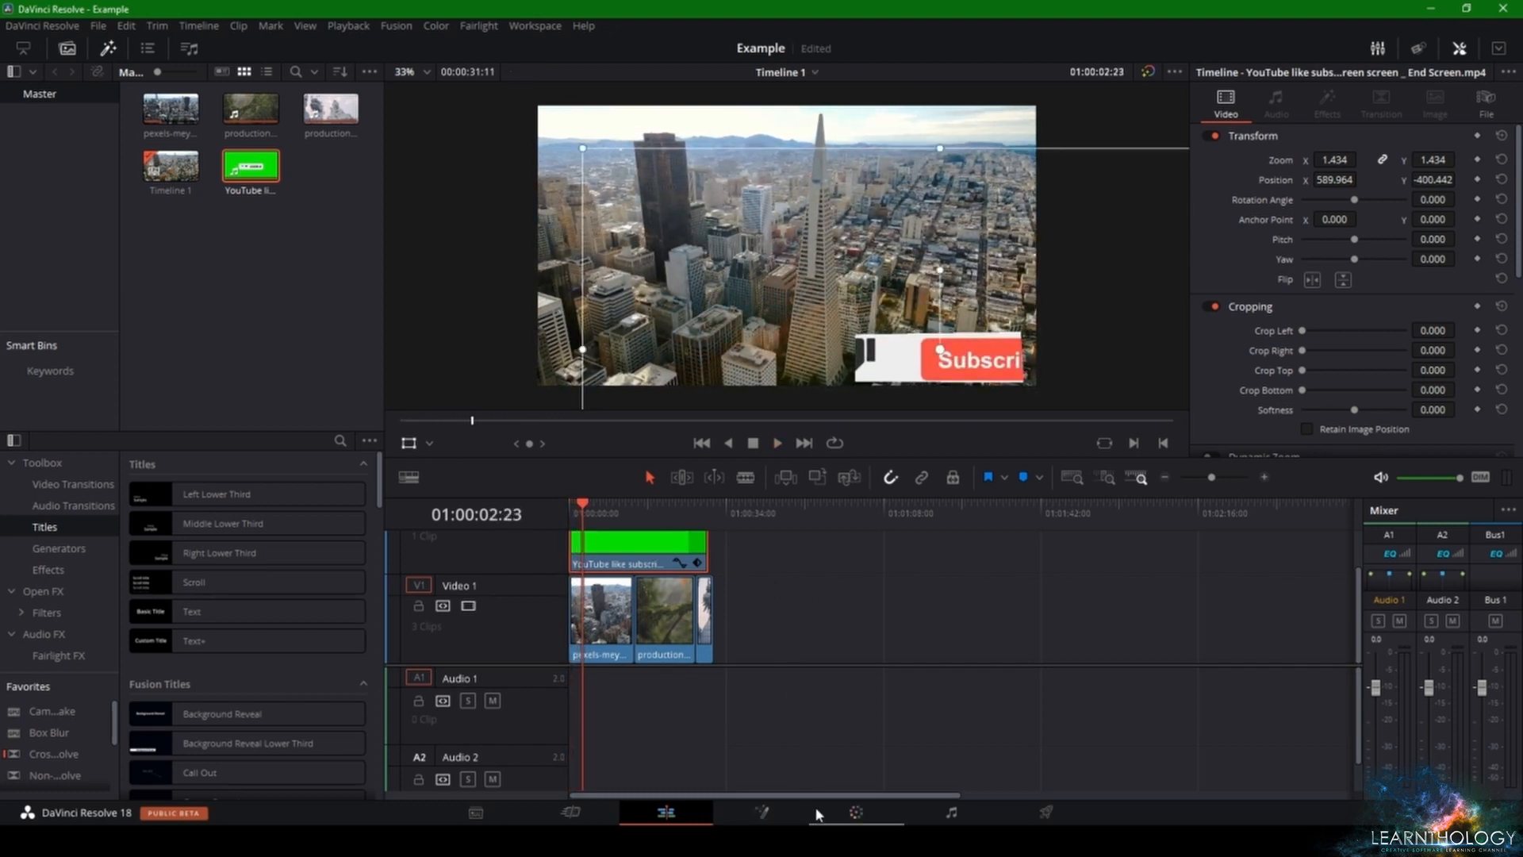
click(856, 812)
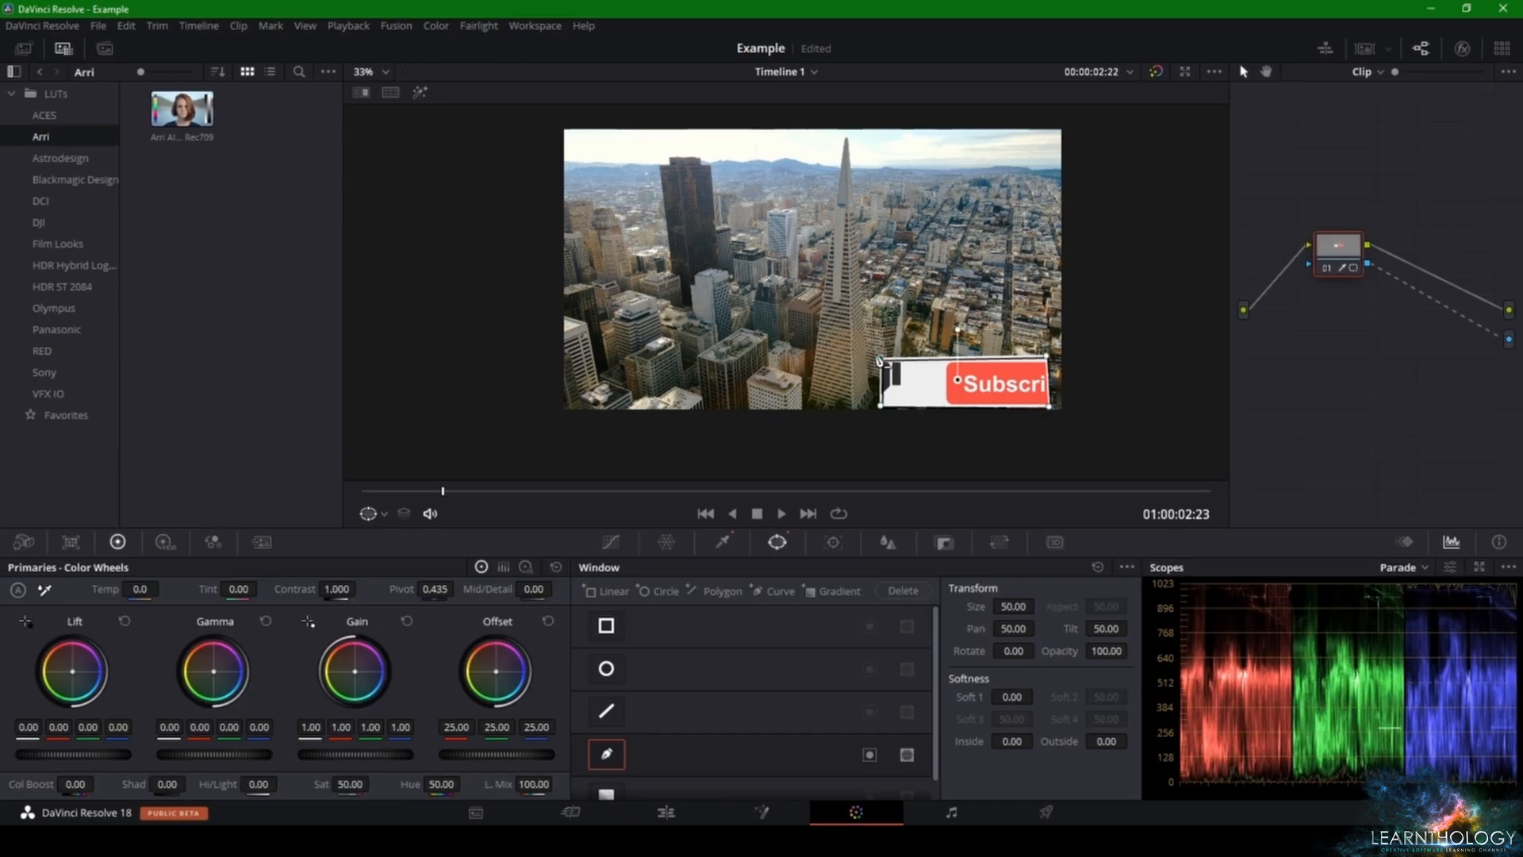
drag(802, 327, 770, 316)
click(667, 811)
key(space)
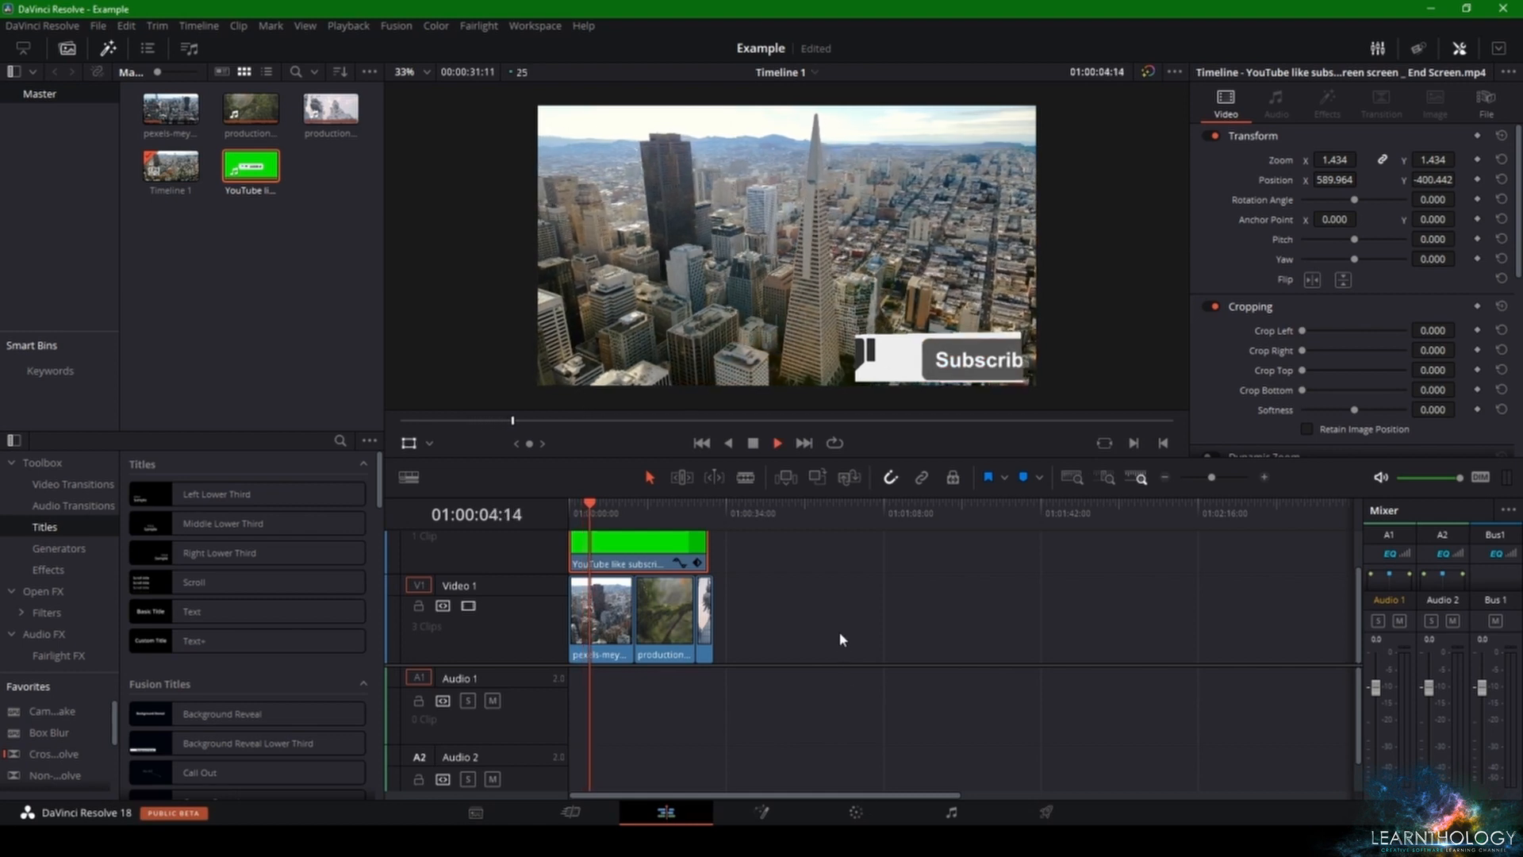
key(space)
Step: Transform the overlay to zoom 1.115 at X 541.055, Y -391.272, and pull all four corners of its curve window outward on the Color page
click(586, 515)
drag(790, 317, 987, 408)
click(855, 812)
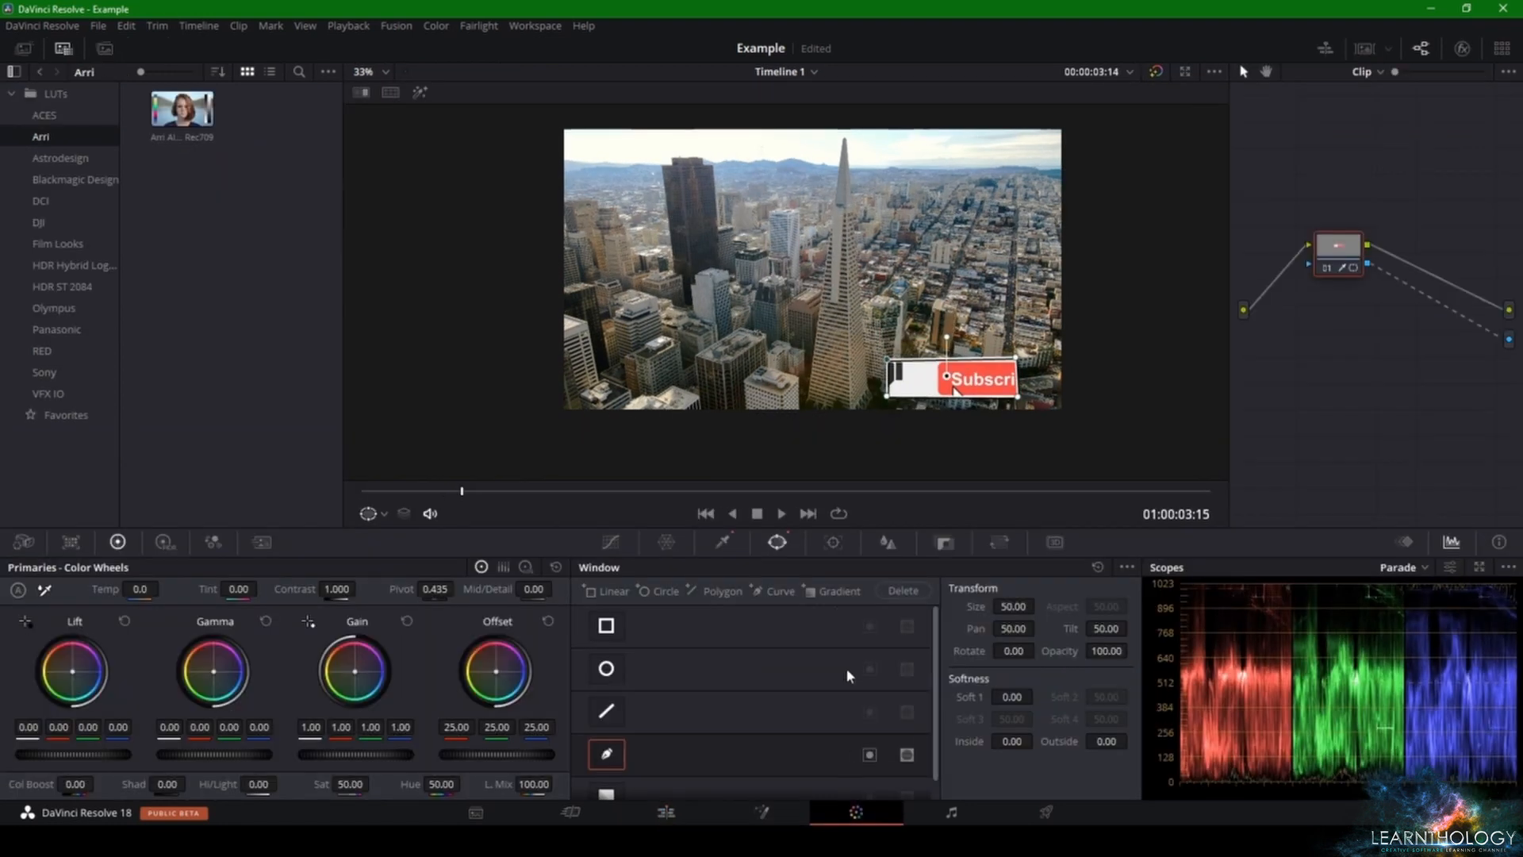
drag(887, 361, 762, 324)
drag(893, 402, 757, 434)
drag(1020, 354, 1151, 329)
drag(1018, 396, 1157, 437)
Step: On the Edit page, transform the overlay to zoom 0.595 and position X 580.794, Y -369.874
key(shift+4)
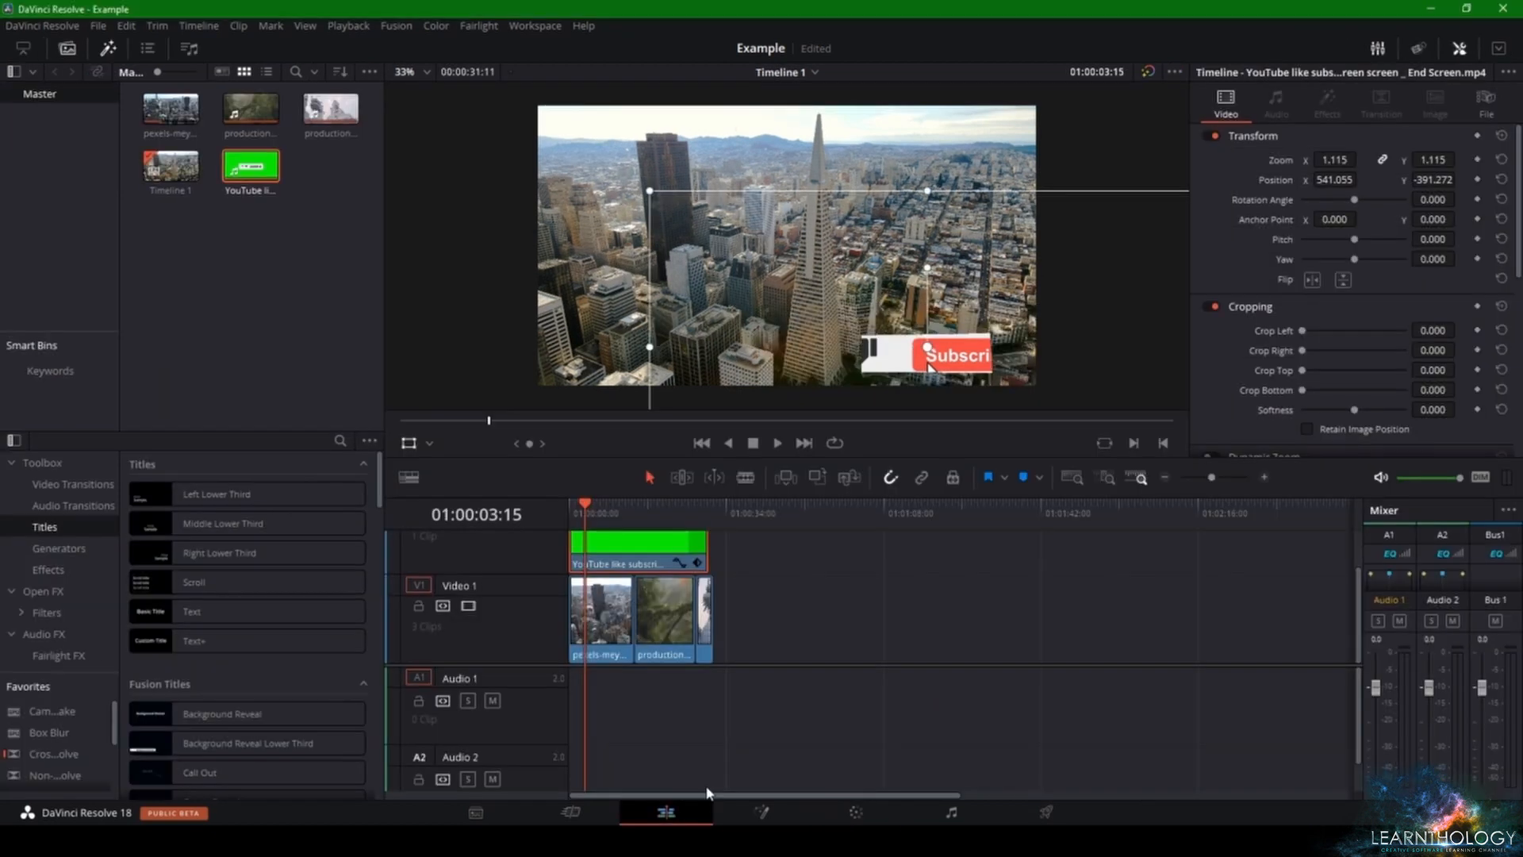
drag(1324, 154, 1241, 154)
drag(916, 343, 992, 379)
Step: Play the timeline from its start up to the banner with the red subscribe button to check the masked overlay
key(Home)
click(859, 635)
key(space)
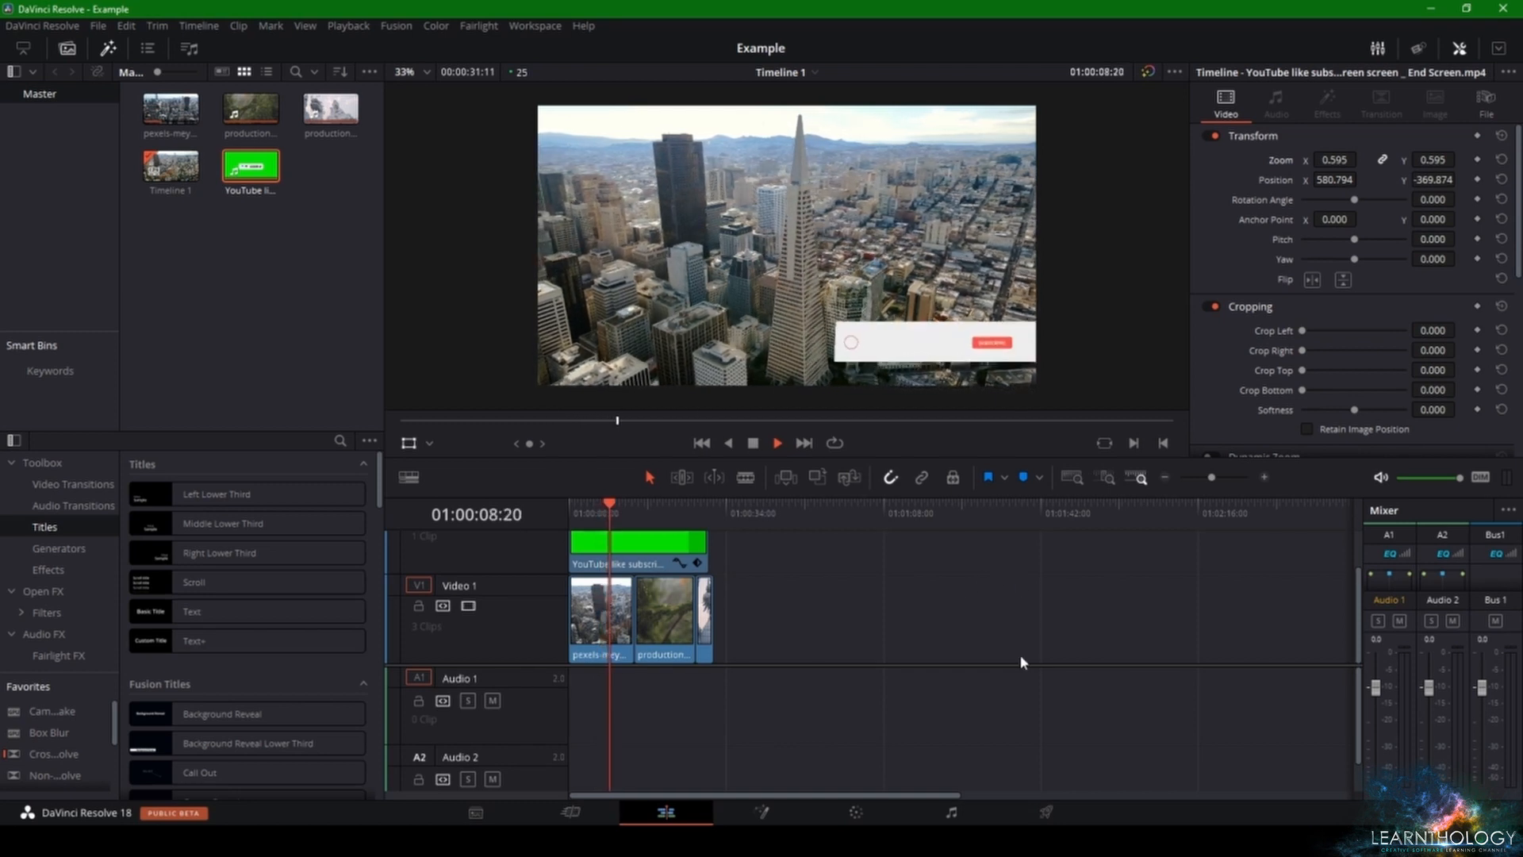
key(space)
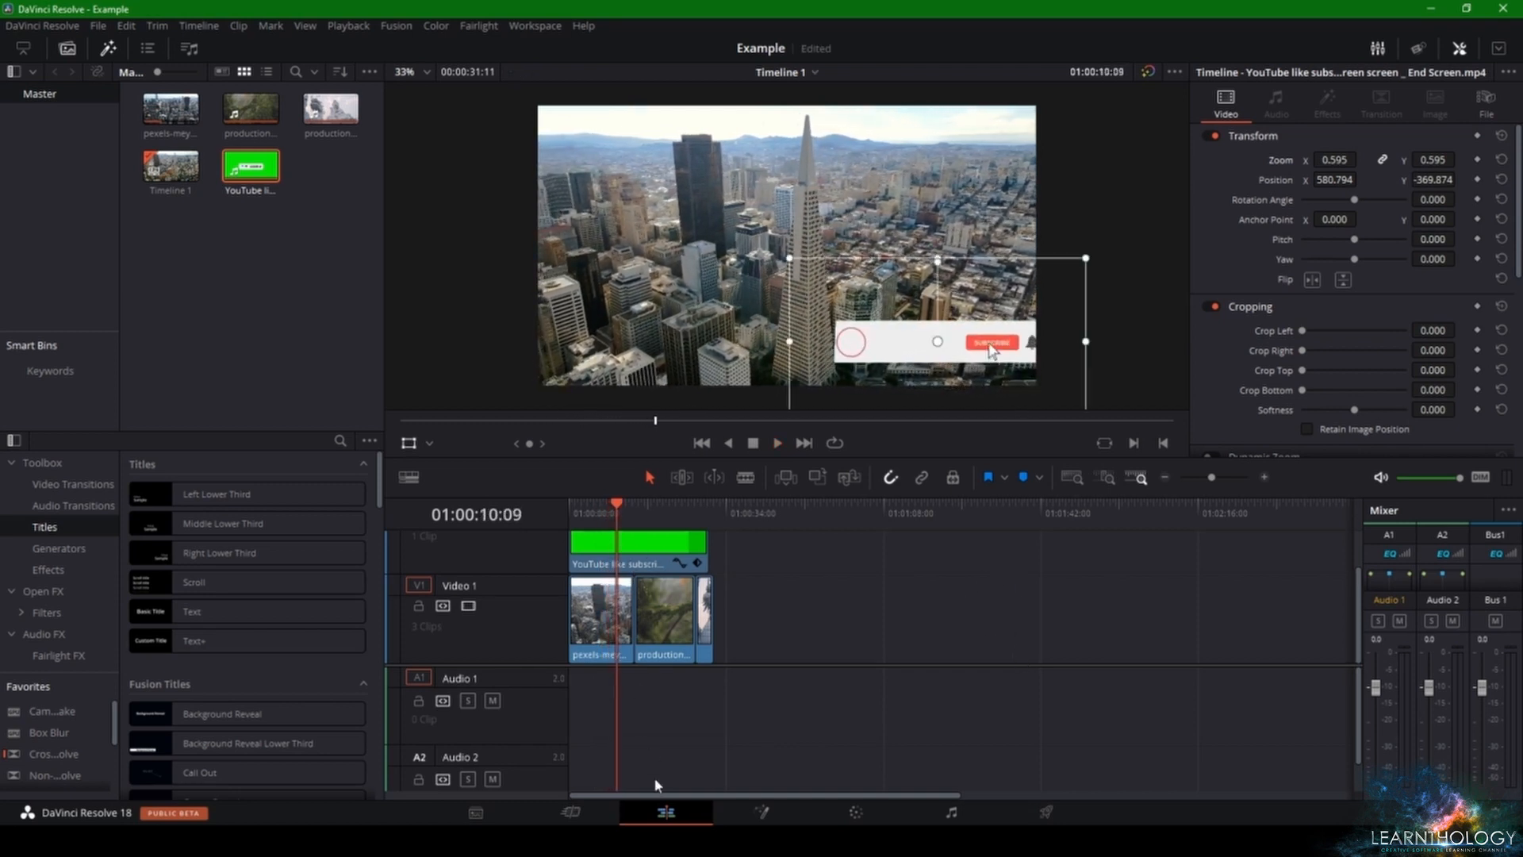
Step: On the Color page, move the curve window's four corners outward so it encloses the whole white banner
click(861, 812)
mouse_move(866, 345)
mouse_down()
mouse_move(767, 327)
mouse_move(702, 335)
mouse_move(821, 343)
mouse_move(684, 339)
mouse_move(564, 271)
mouse_move(839, 351)
mouse_up()
right_click(766, 328)
click(766, 328)
mouse_move(865, 409)
mouse_down()
mouse_move(789, 421)
mouse_move(846, 425)
mouse_up()
drag(1071, 399, 1089, 409)
drag(1073, 345, 1097, 335)
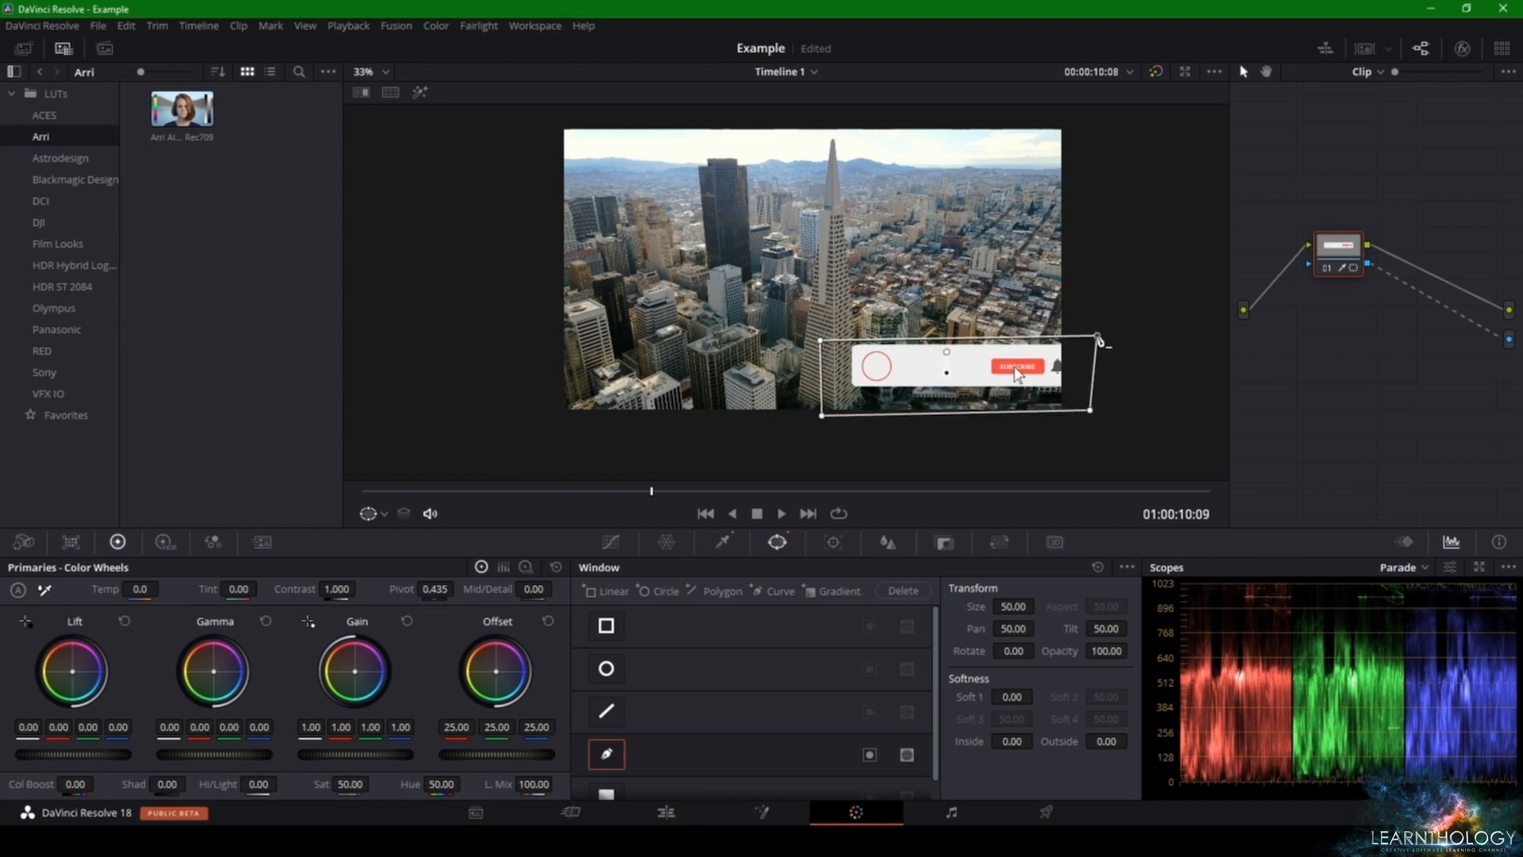
Step: On the Edit page, reposition the overlay at X 510.487, Y -397.385 and play onward to the red thumbs-up icon
key(shift+4)
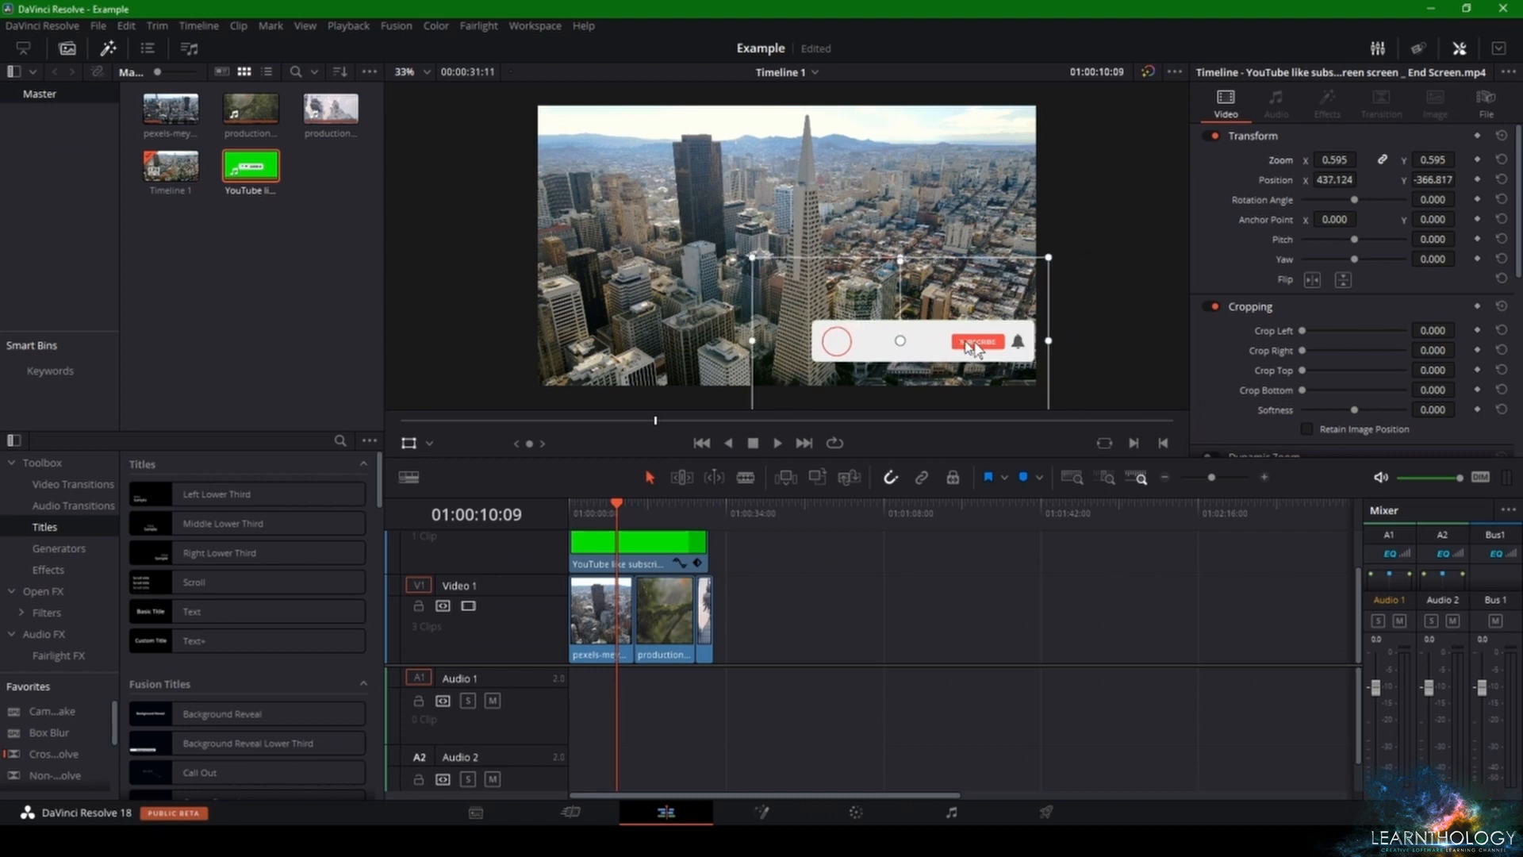
key(space)
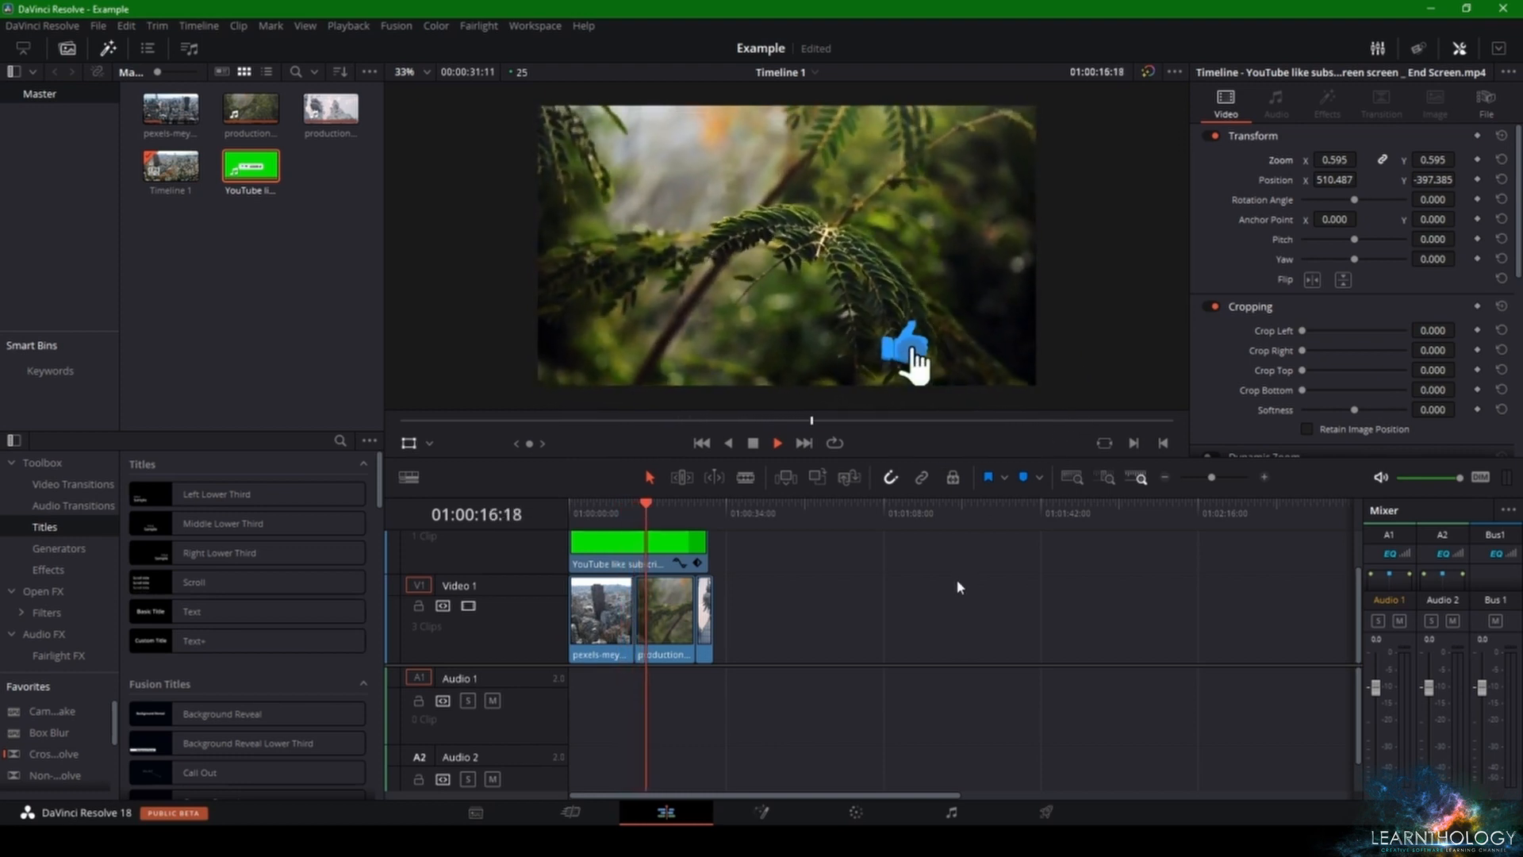
key(space)
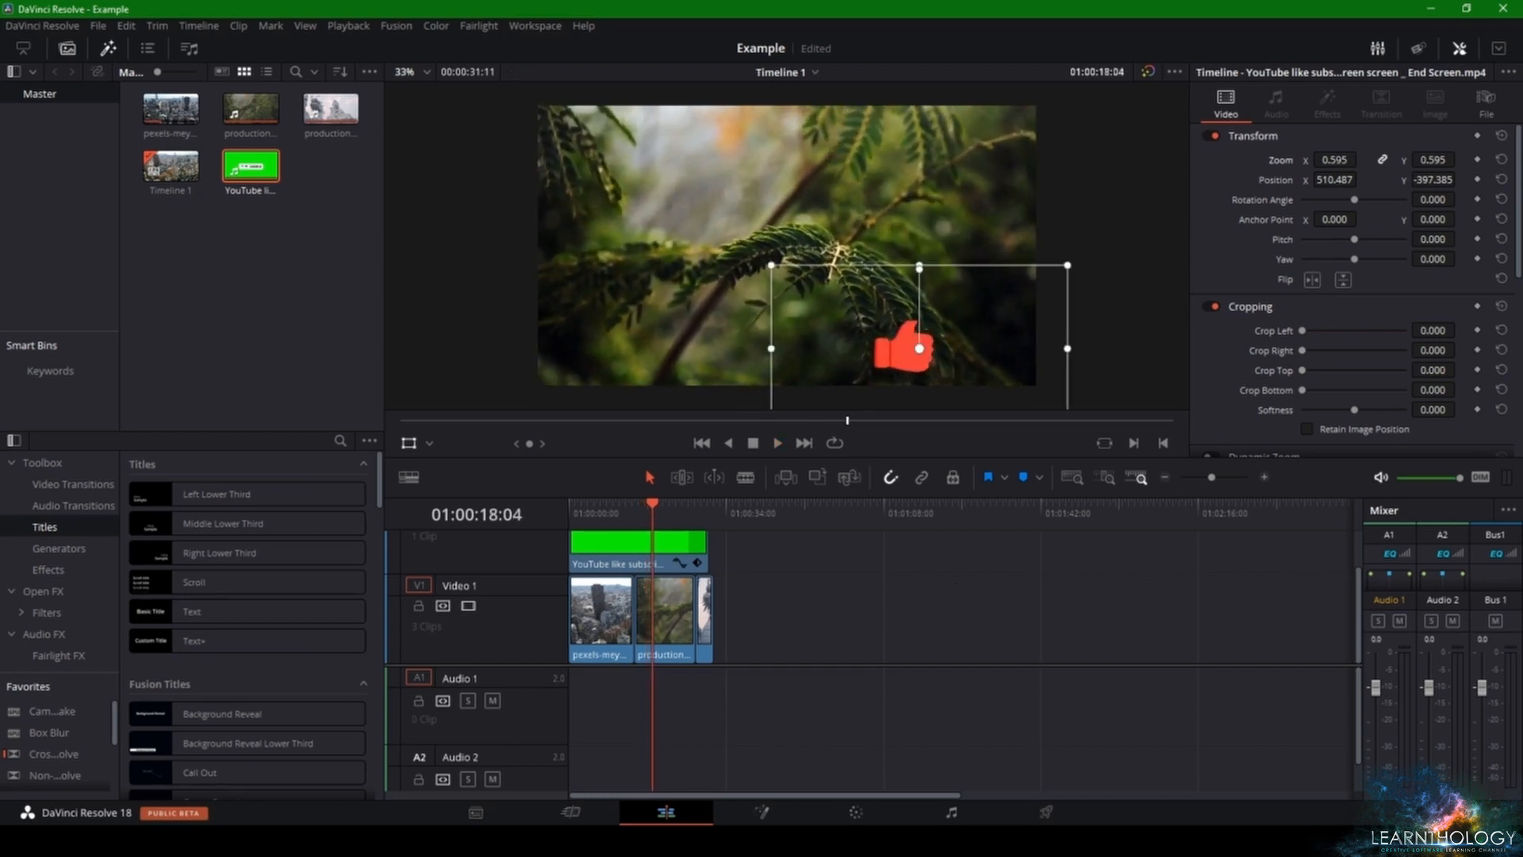
Step: On the Color page, reshape the curve window around the red thumbs-up by raising its upper corners and moving its lower-left corner inward
click(855, 812)
drag(799, 344, 809, 268)
drag(1095, 342, 1086, 313)
drag(811, 272, 814, 305)
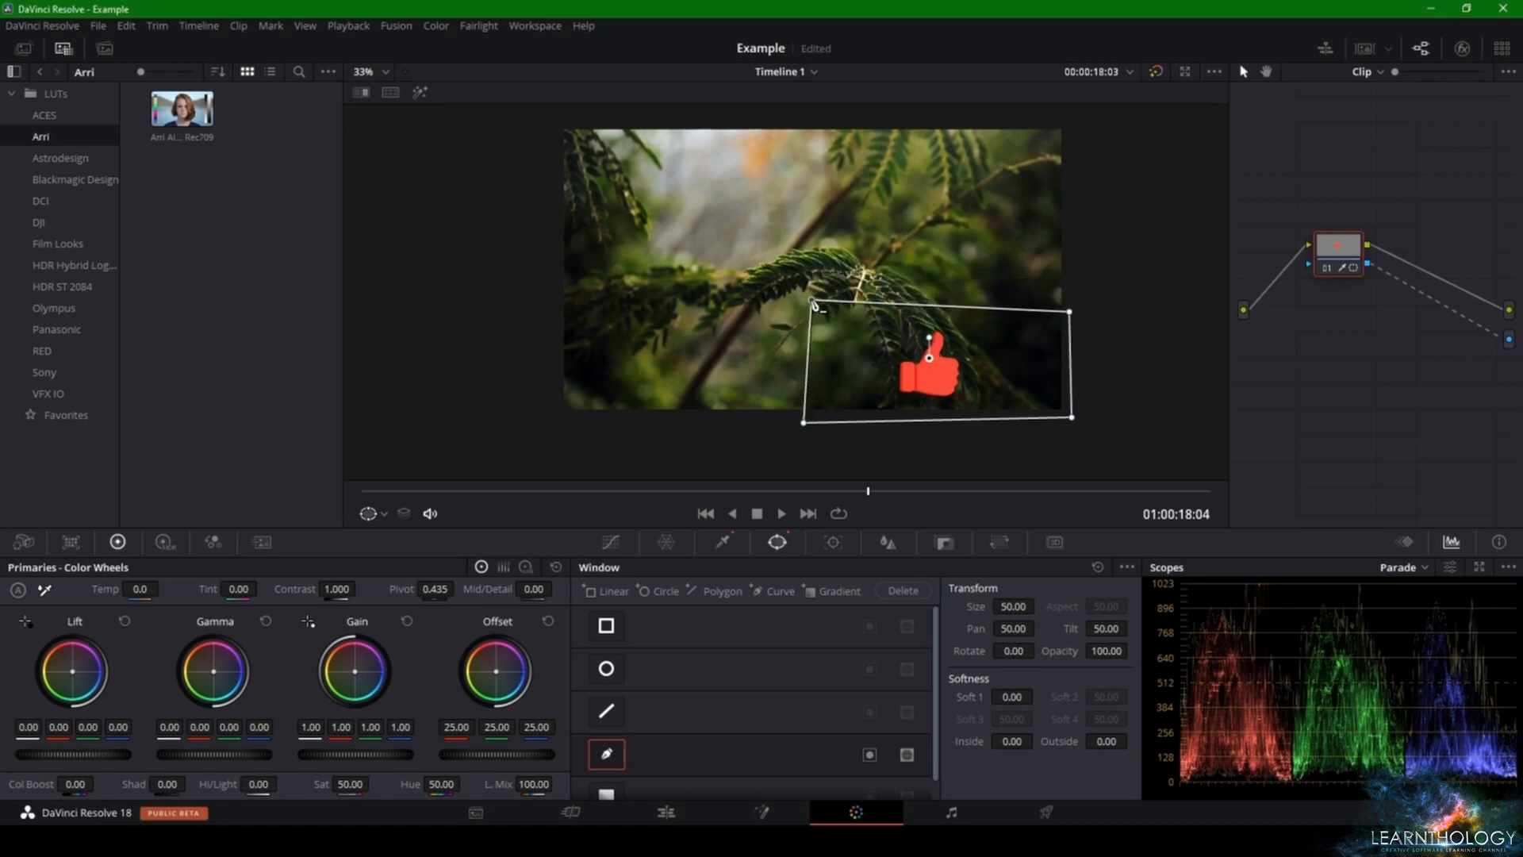
drag(800, 428, 820, 429)
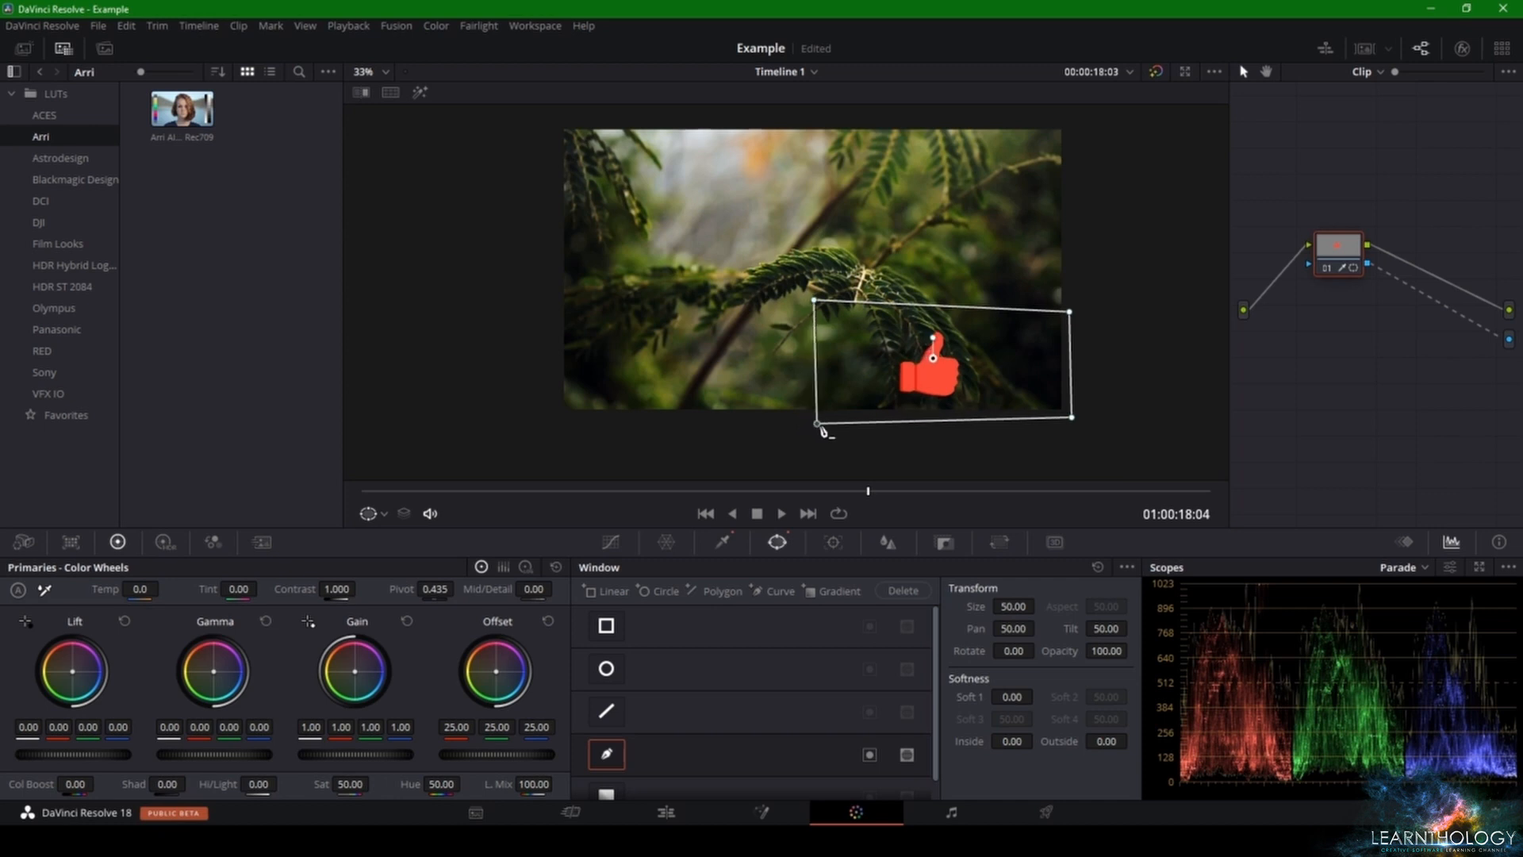
Step: Play the timeline on the Edit page through to the THANKS FOR WATCHING title and hide the viewer's transform handles
click(667, 812)
key(space)
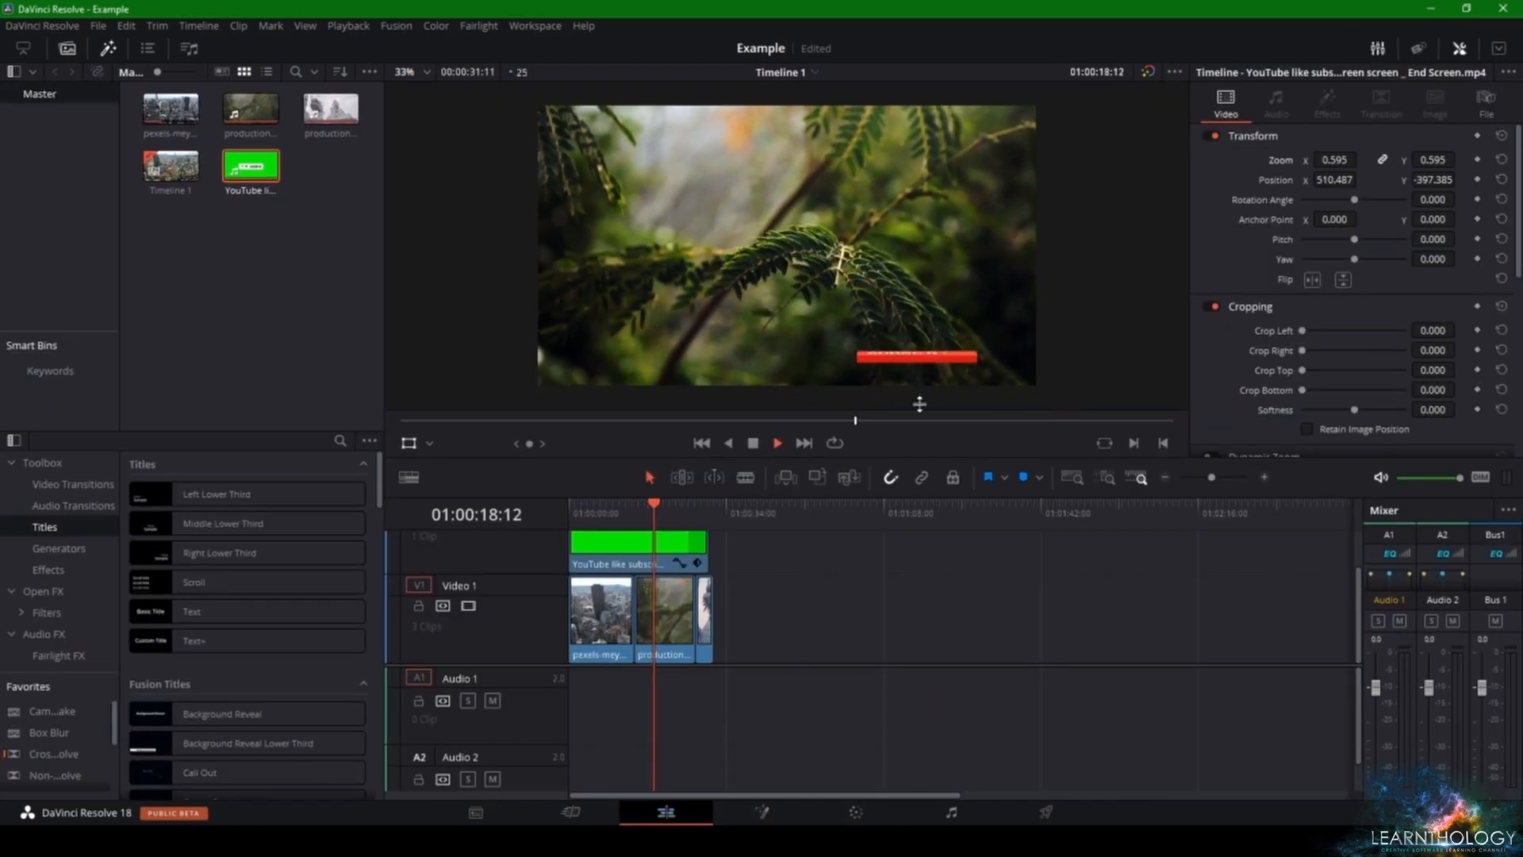
key(space)
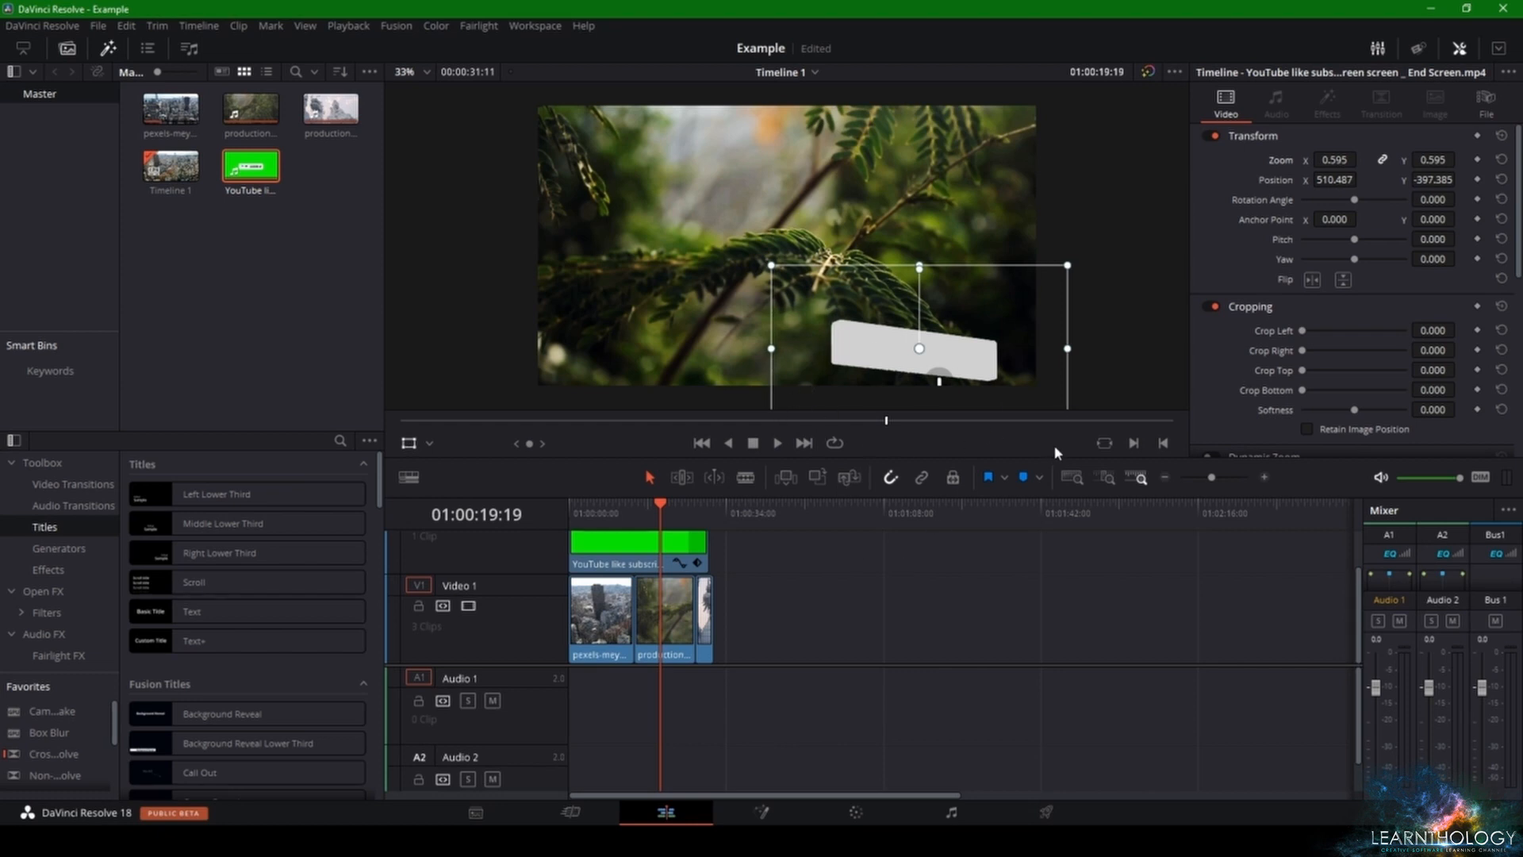
key(space)
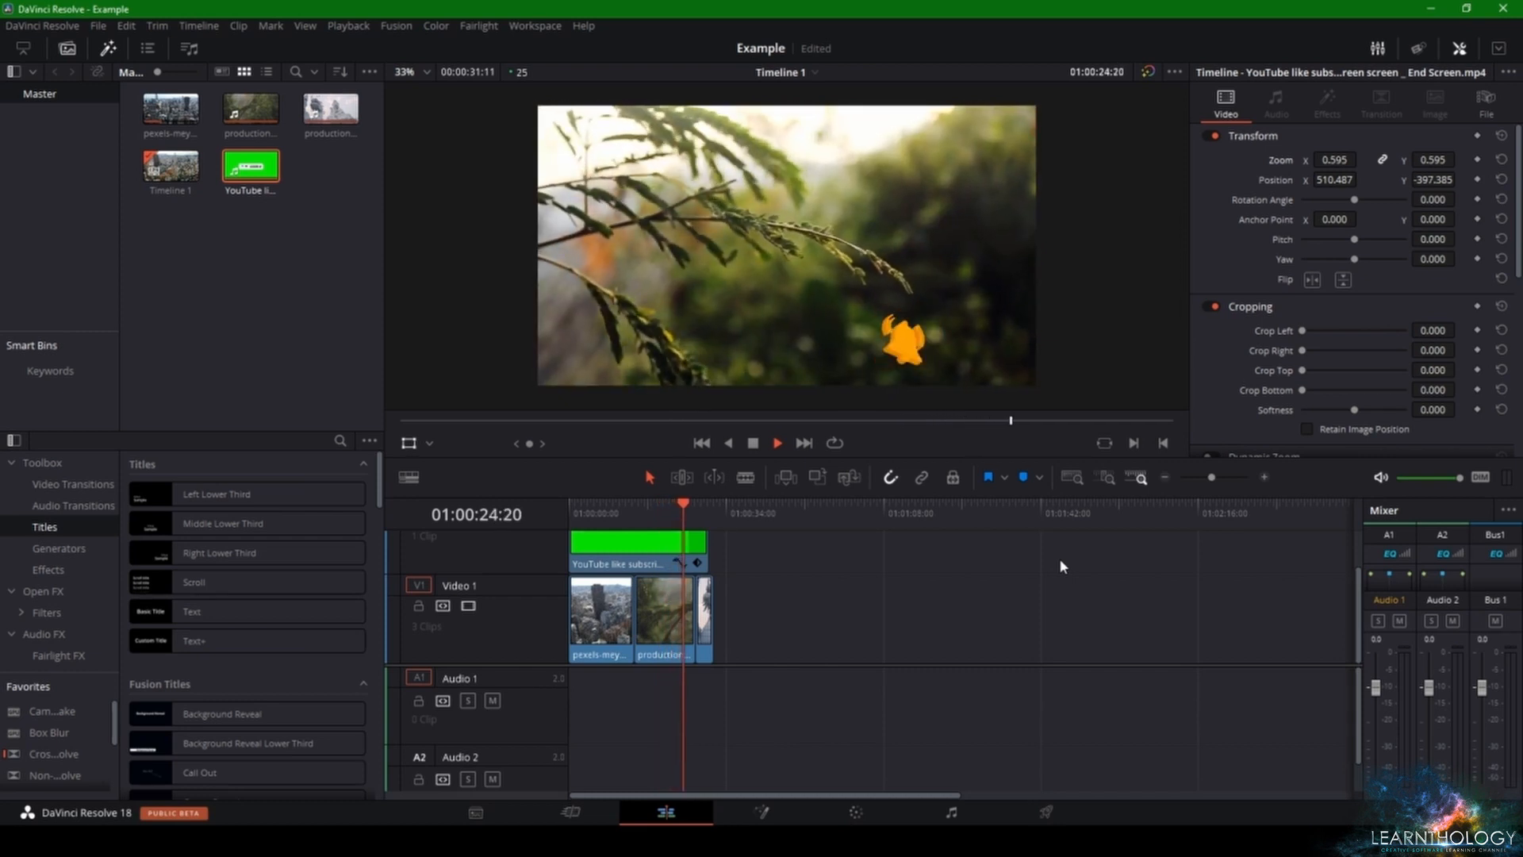
key(space)
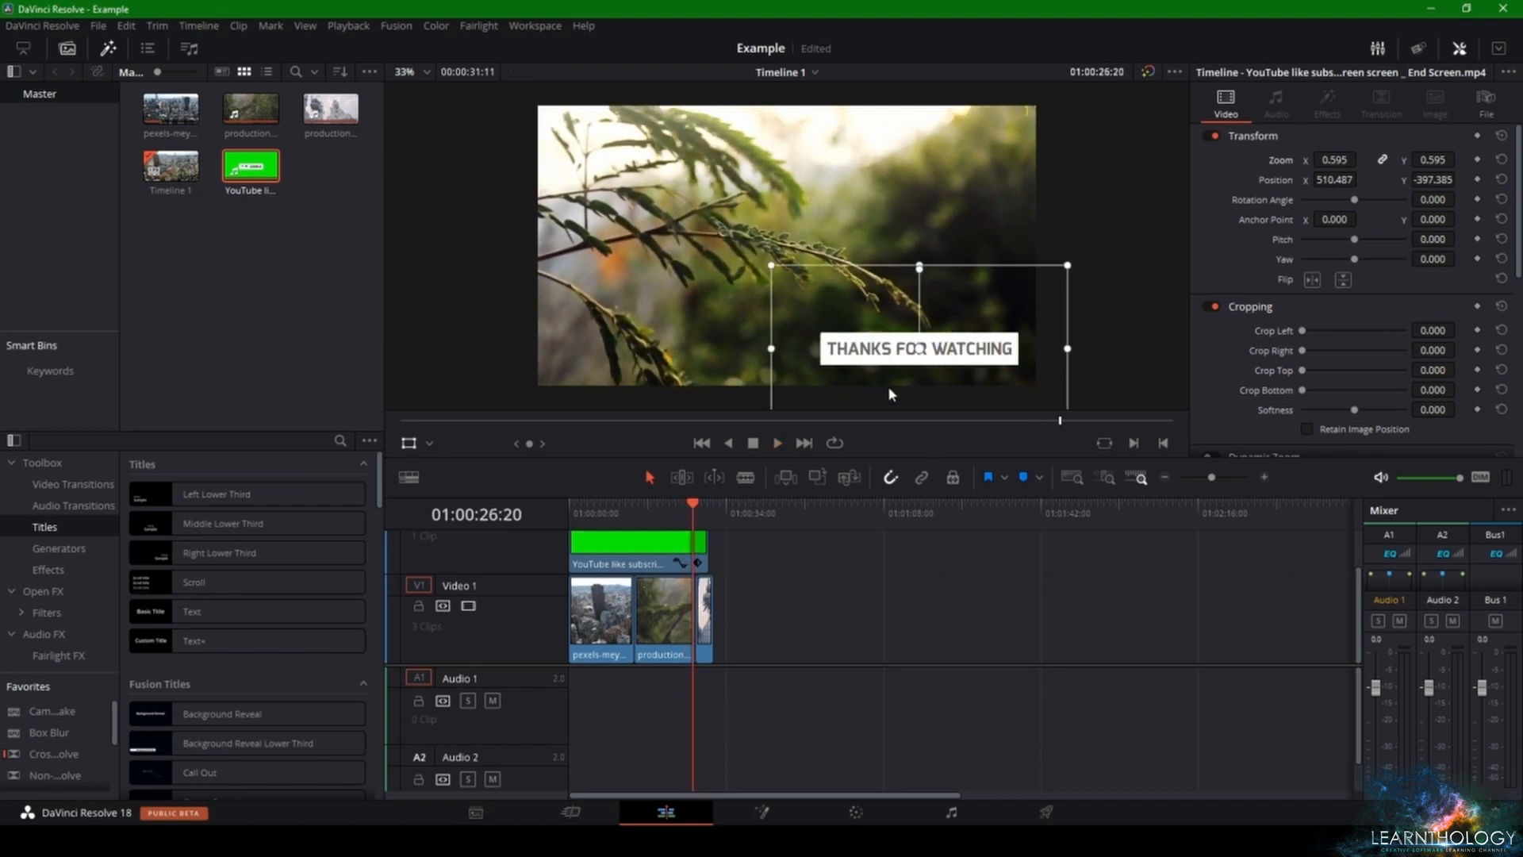
click(410, 441)
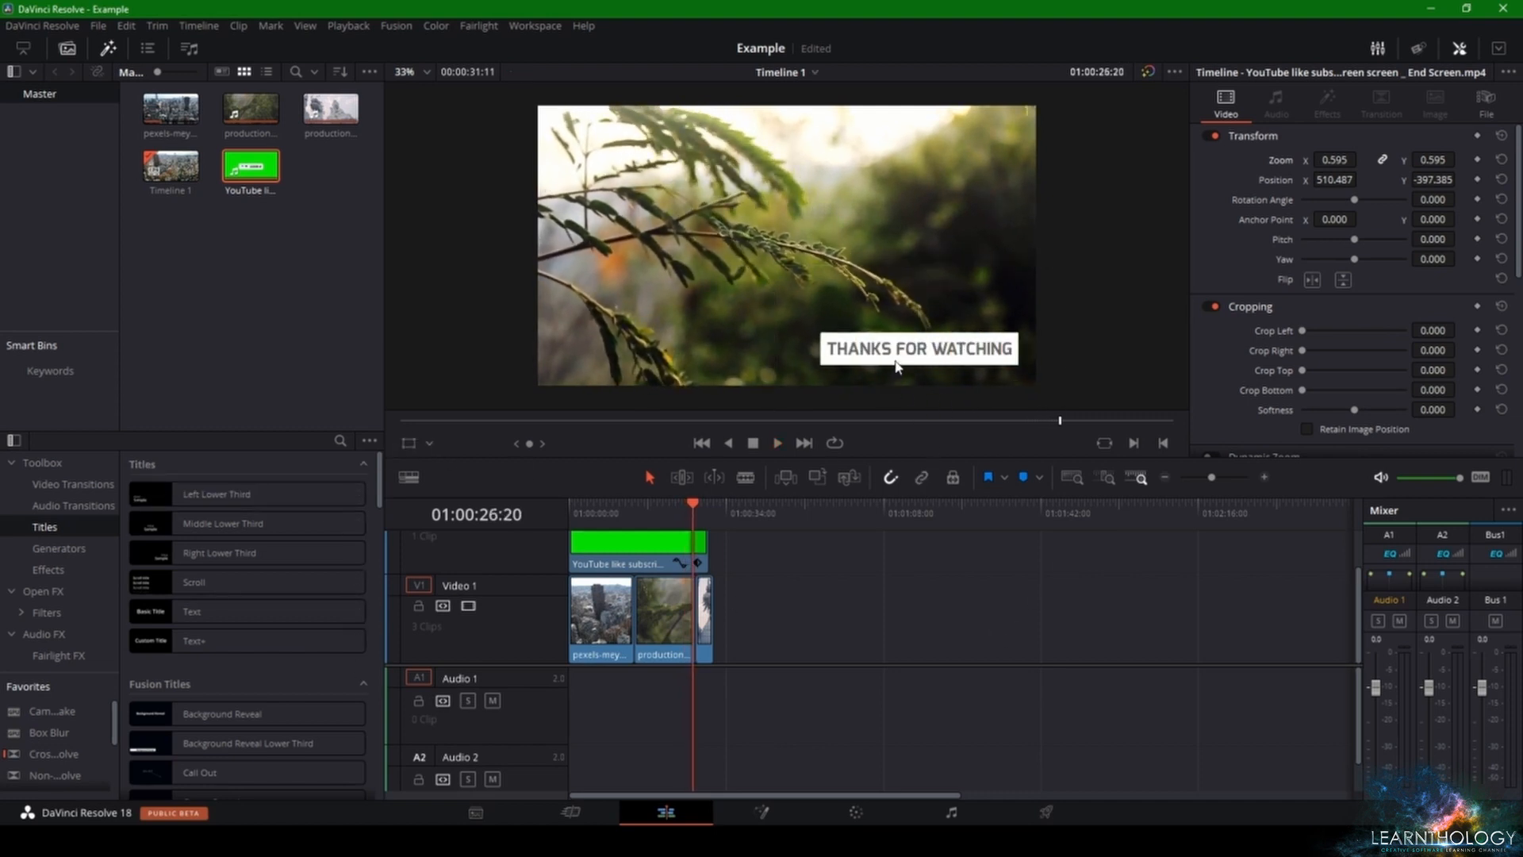